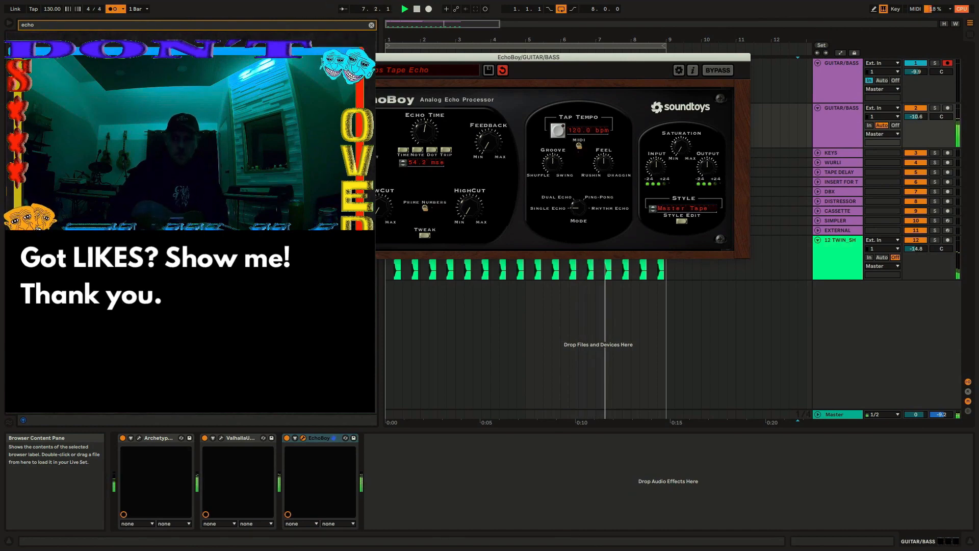
# - Move the recorded bass phrase at 1.4.3 from the top recording track onto the second GUITAR/BASS track
pyautogui.click(836, 131)
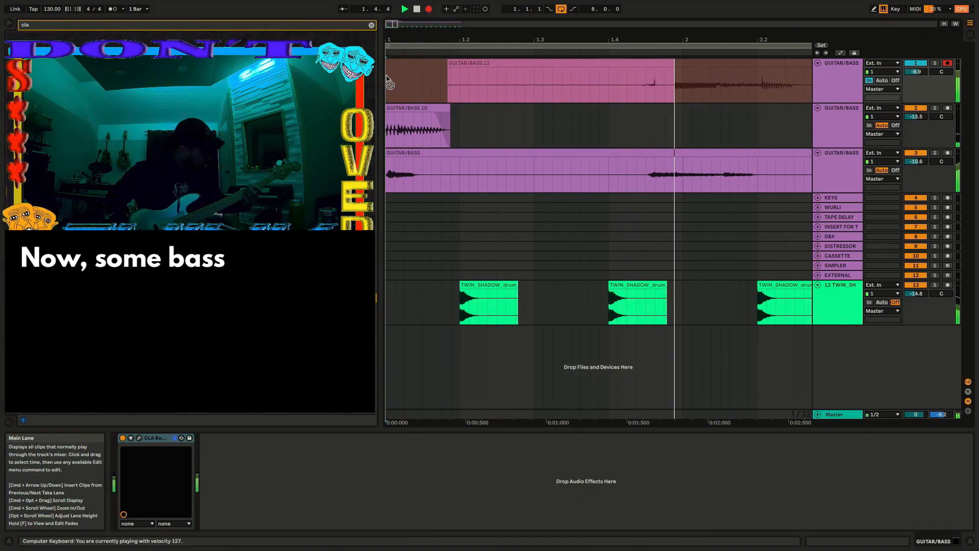
pyautogui.click(655, 60)
pyautogui.moveTo(655, 60); pyautogui.dragTo(655, 106)
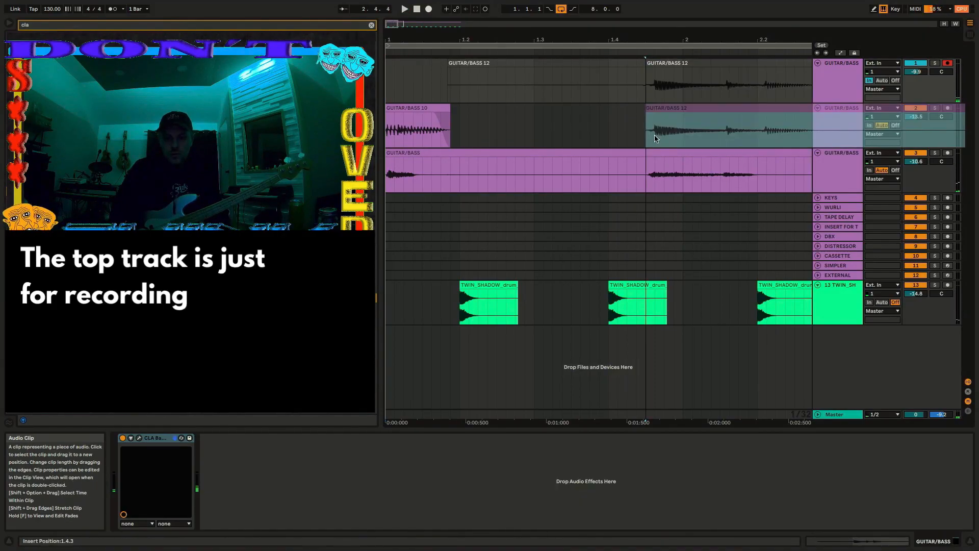
# - Record another bass take on the top track, move its phrase near 4.2 to the second GUITAR/BASS track and play it back
pyautogui.press('-')
pyautogui.press('F9')
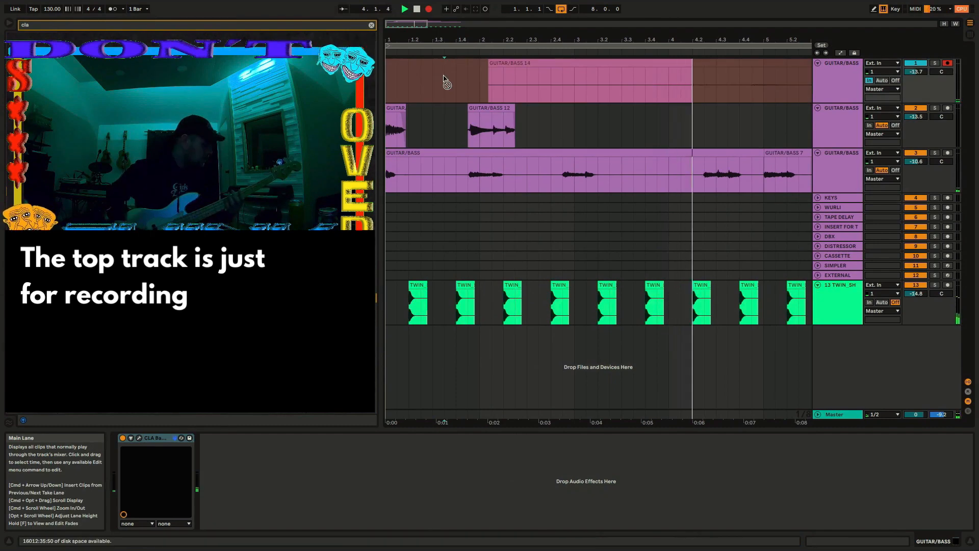
pyautogui.press('space')
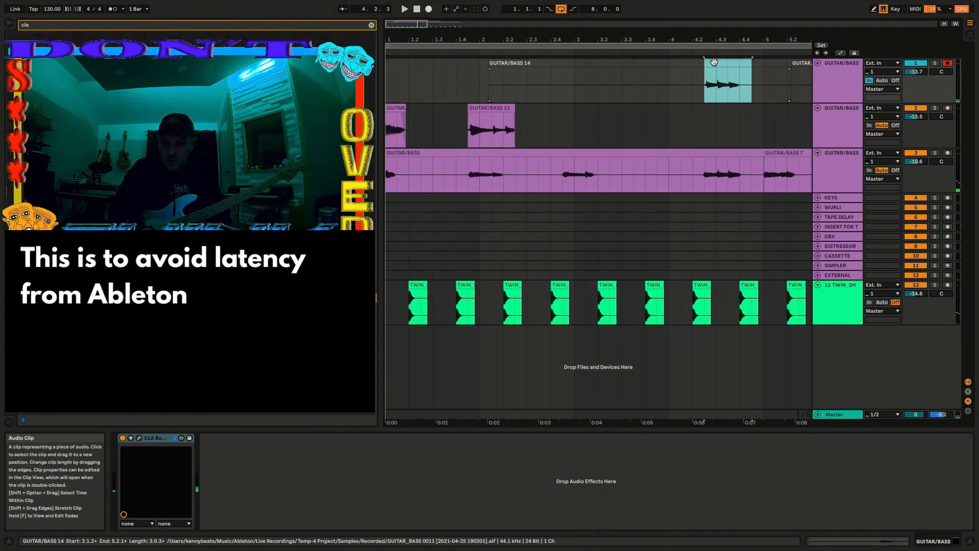
pyautogui.moveTo(714, 64); pyautogui.dragTo(715, 115)
pyautogui.press('space')
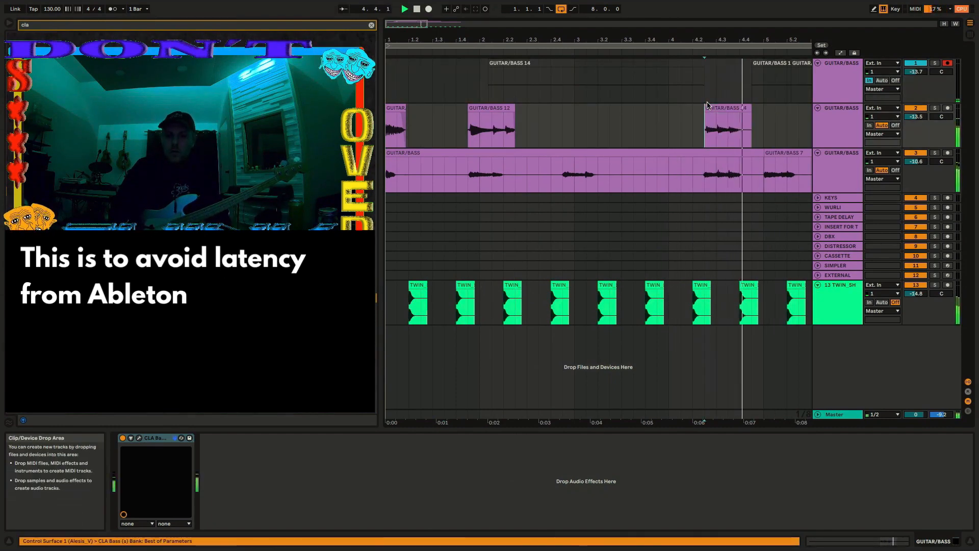
# - Record further bass takes on the top recording track around bars 5 to 7
pyautogui.press('-')
pyautogui.press('F9')
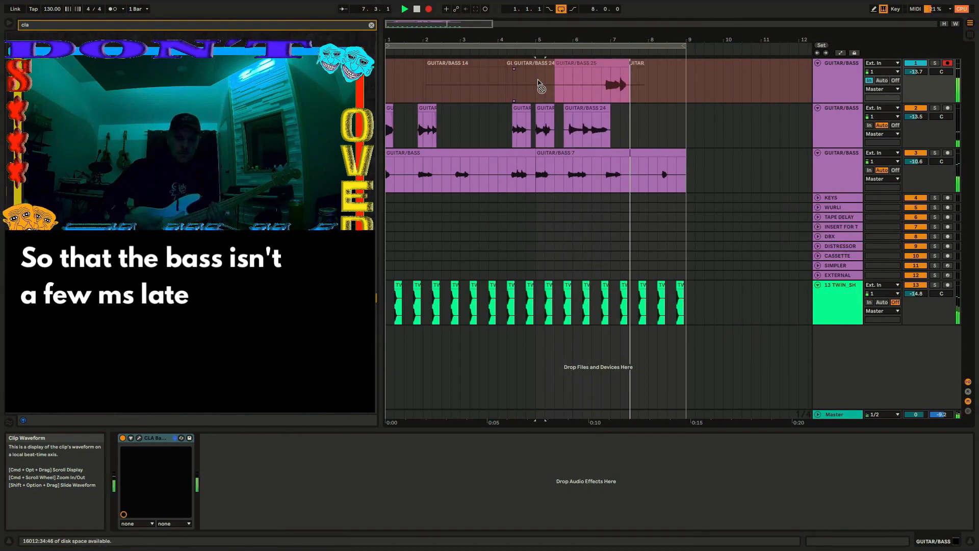
pyautogui.press('space')
pyautogui.moveTo(537, 82); pyautogui.dragTo(542, 82)
pyautogui.press('space')
pyautogui.press('F9')
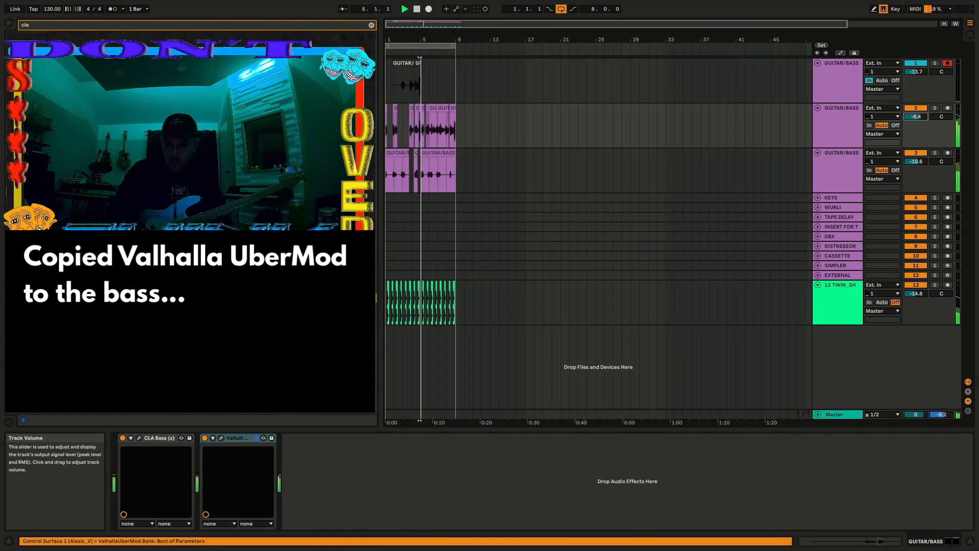
# - Delete the leftover takes on the top recording track from 1.1.1 to 6.3.1
pyautogui.moveTo(400, 40); pyautogui.dragTo(406, 102)
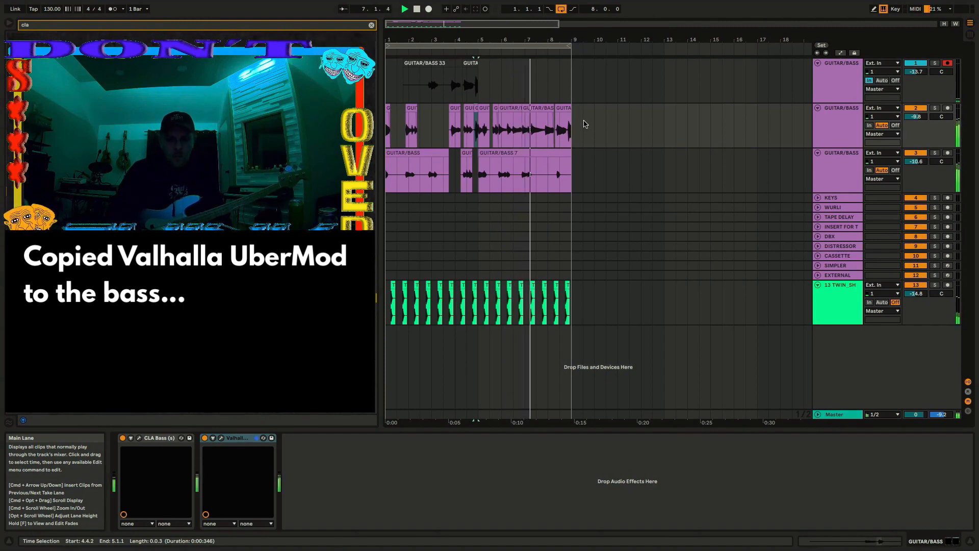
pyautogui.moveTo(389, 87); pyautogui.dragTo(514, 92)
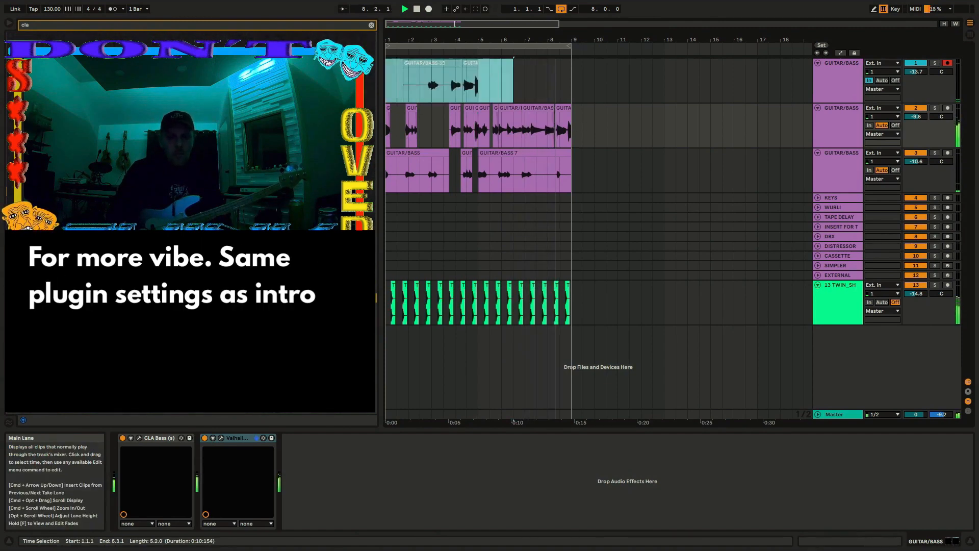
pyautogui.press('Delete')
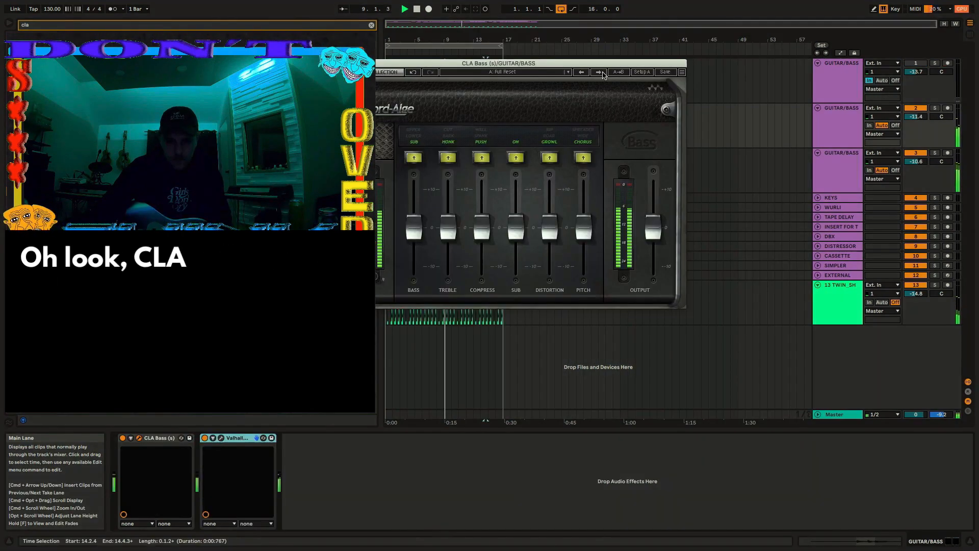
# - Step through the CLA Bass presets during playback and load Chorus Wire
pyautogui.click(600, 72)
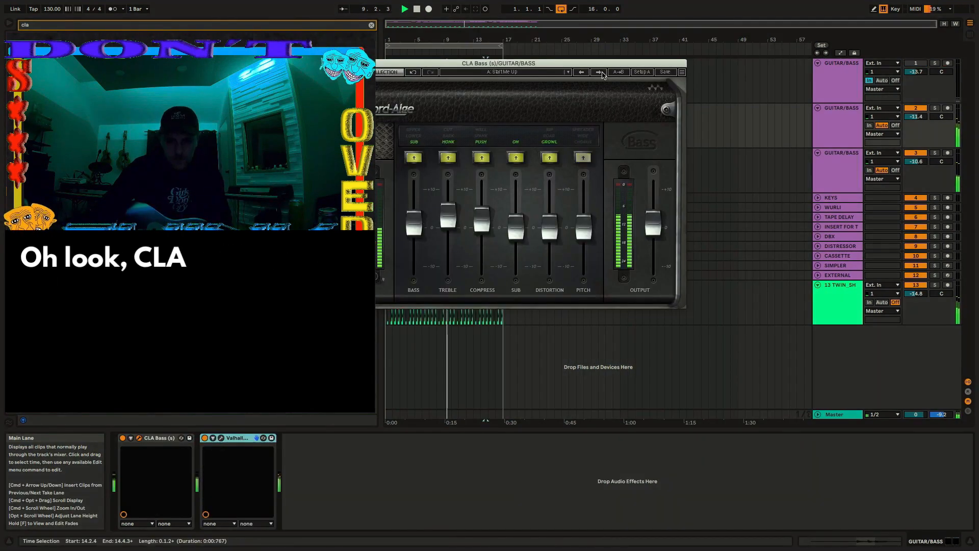
pyautogui.click(600, 73)
pyautogui.click(601, 73)
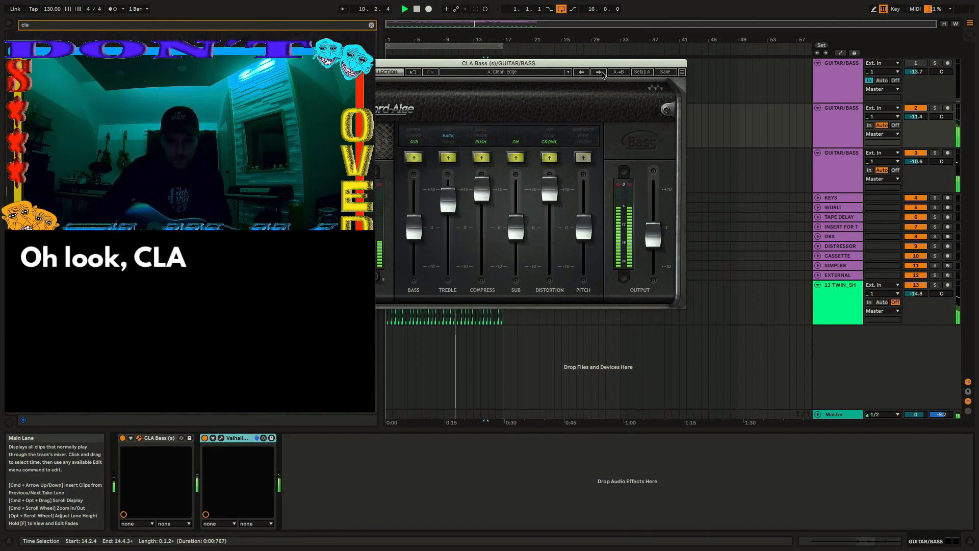
pyautogui.click(582, 72)
# - Rebalance the Bass, Treble, Sub and Distortion faders in CLA Bass and switch off the Pitch chorus
pyautogui.moveTo(447, 196); pyautogui.dragTo(414, 195)
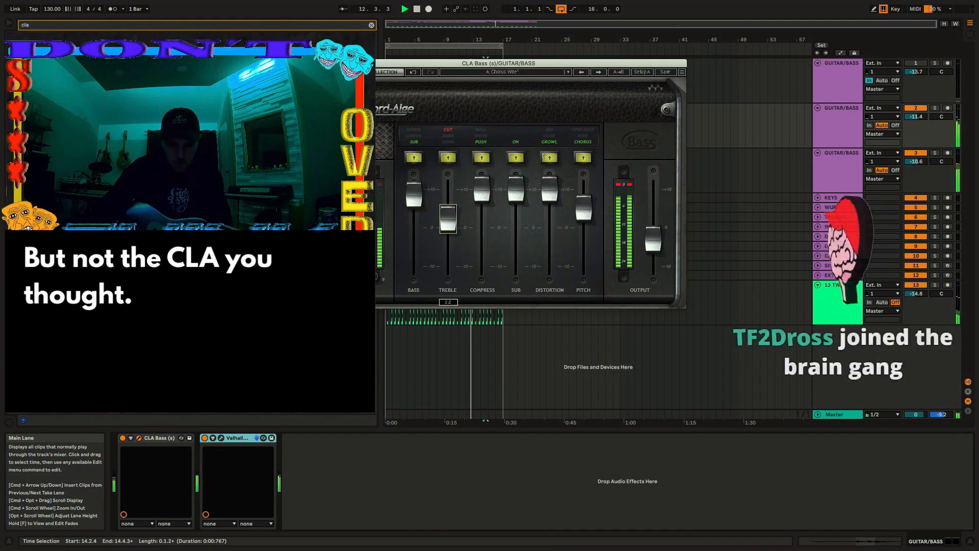
pyautogui.moveTo(518, 185); pyautogui.dragTo(550, 232)
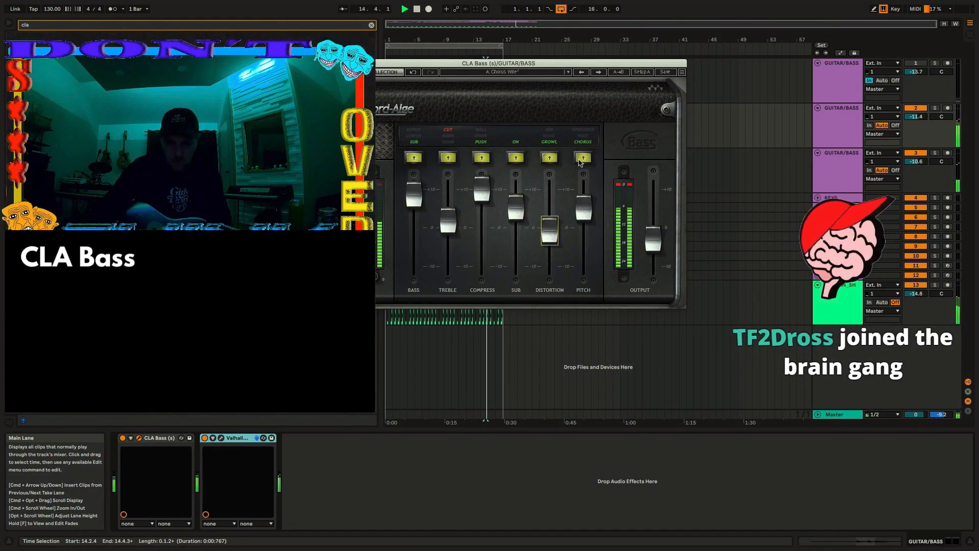
pyautogui.click(584, 158)
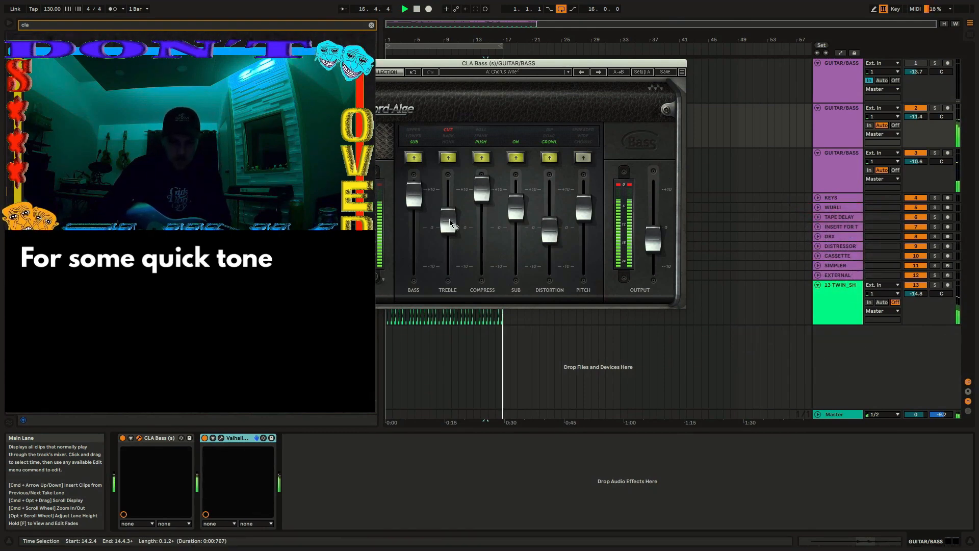
pyautogui.moveTo(451, 223); pyautogui.dragTo(448, 203)
pyautogui.moveTo(550, 233); pyautogui.dragTo(550, 214)
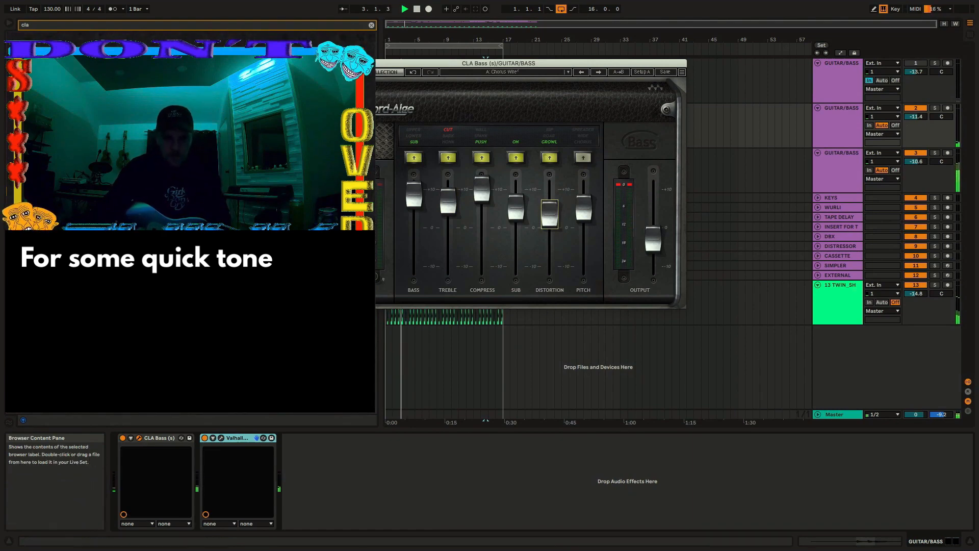
# - Close CLA Bass and set the bass track's volume to -11.8 dB
pyautogui.click(316, 63)
pyautogui.moveTo(918, 117); pyautogui.dragTo(917, 109)
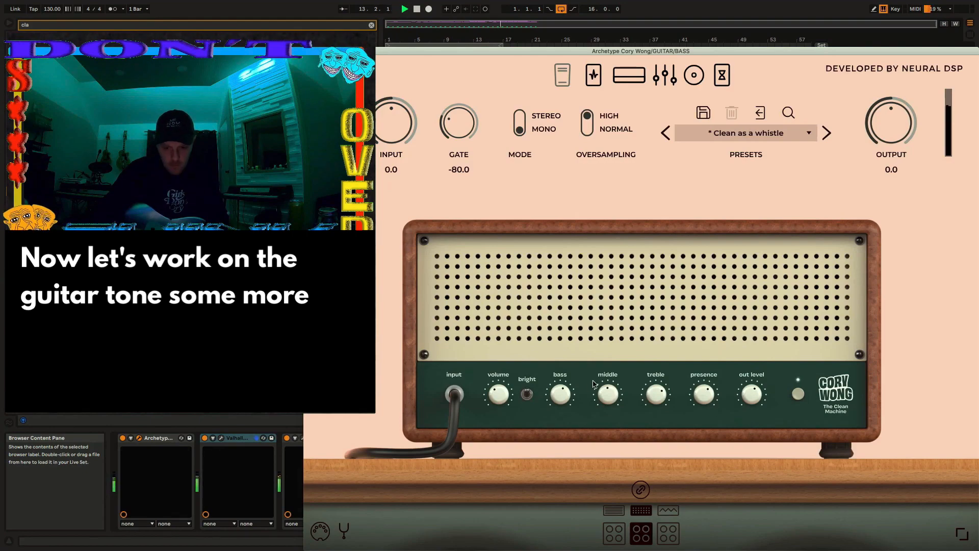
# - Show another section of the Archetype Cory Wong amp, and load the preset Torley - Mellow My Harsh in the guitar track's Cassette effect
pyautogui.click(596, 74)
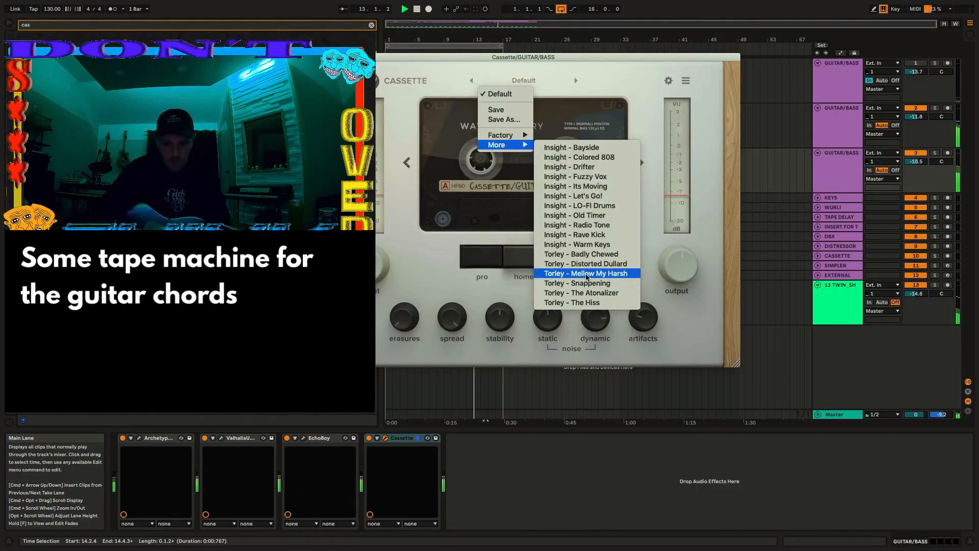
pyautogui.click(595, 250)
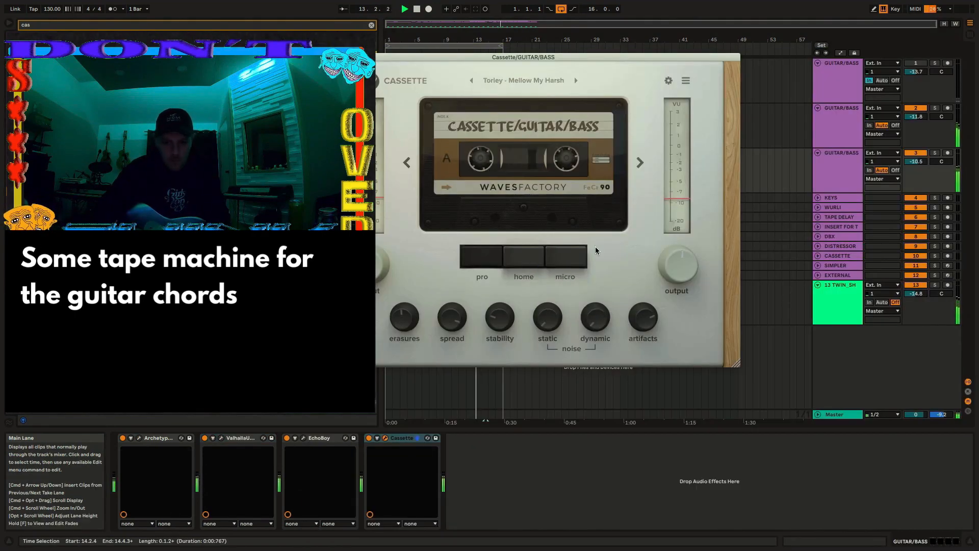
pyautogui.click(667, 82)
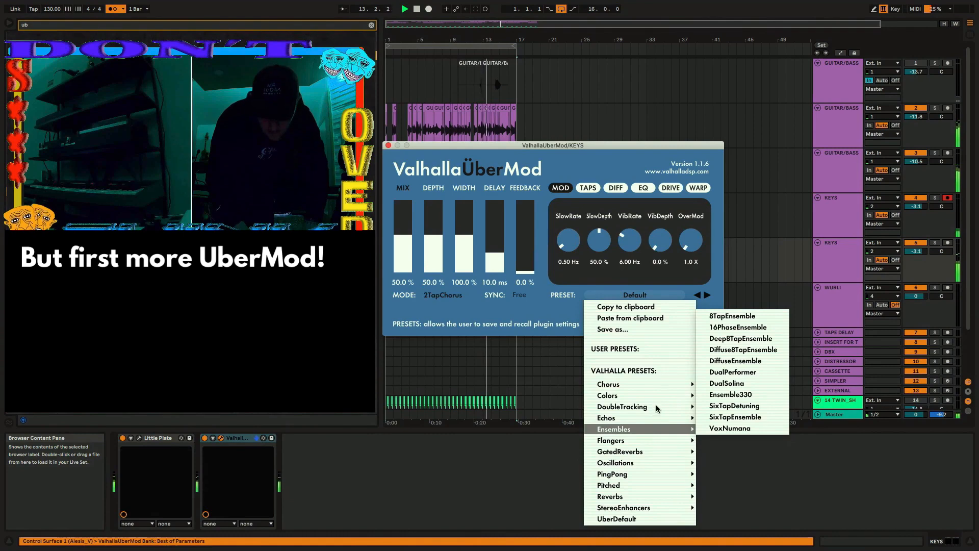
# - Load the DoubleTracking preset StereoEchoDouble in the KEYS track's ValhallaUberMod, close it and adjust the second KEYS track's volume
pyautogui.moveTo(658, 406)
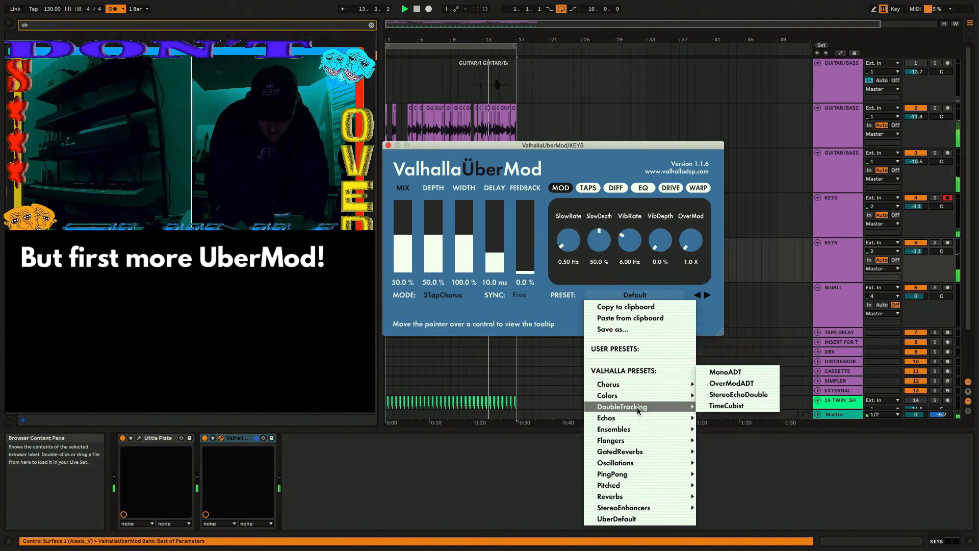
pyautogui.click(735, 395)
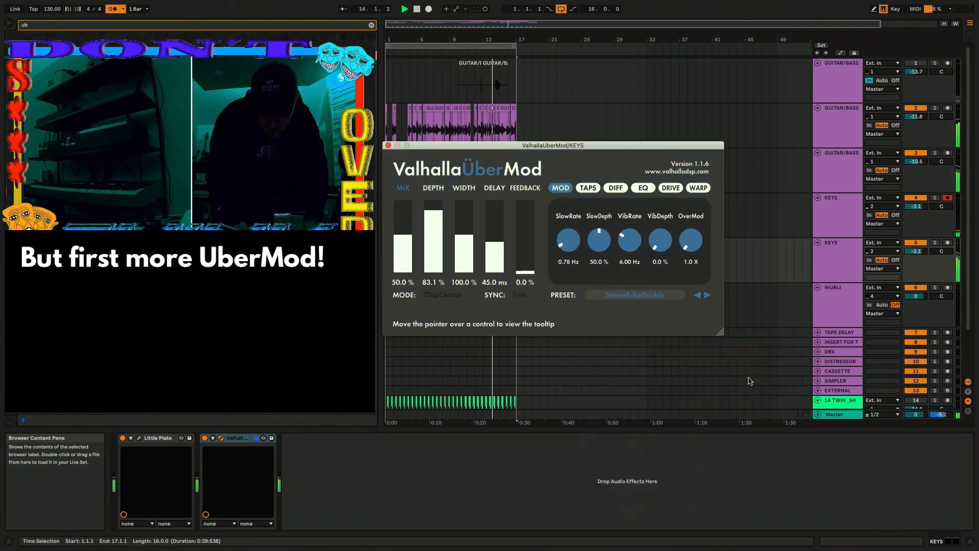
pyautogui.click(388, 146)
pyautogui.click(924, 251)
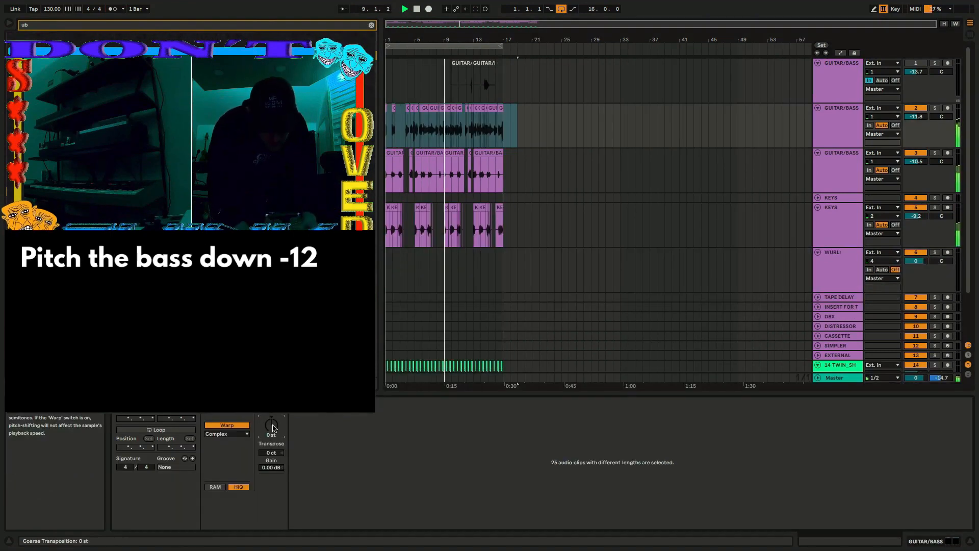
# - Transpose all selected bass clips to -12 semitones
pyautogui.click(272, 428)
pyautogui.write('-12')
pyautogui.press('Return')
# - Select all clips on the bass, guitar and KEYS tracks and transpose them up together
pyautogui.moveTo(510, 166); pyautogui.dragTo(386, 224)
pyautogui.moveTo(542, 214); pyautogui.dragTo(386, 127)
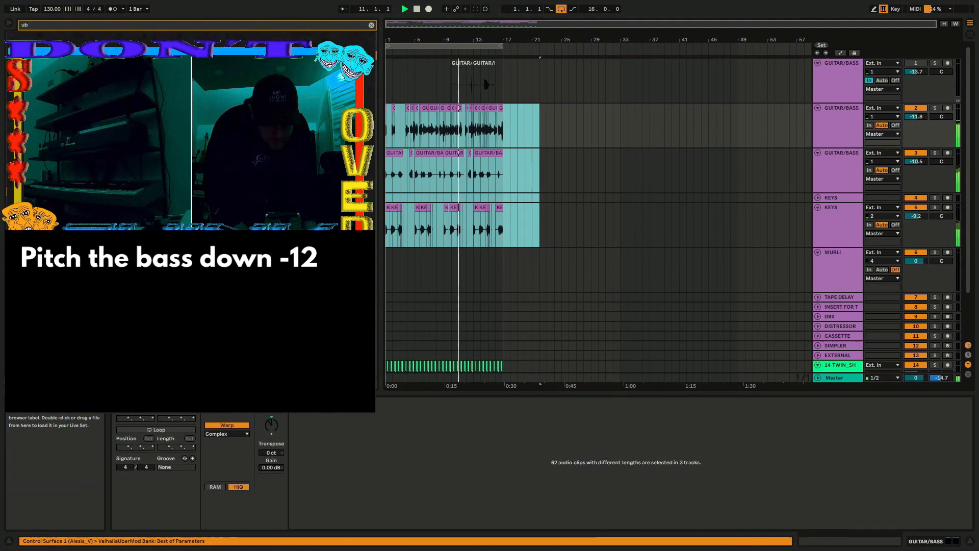
pyautogui.click(272, 427)
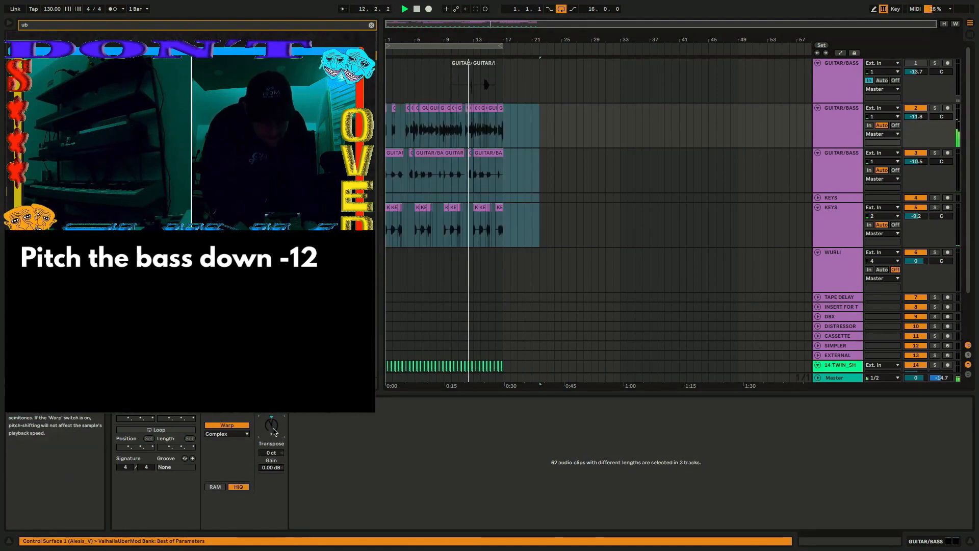
pyautogui.write('-')
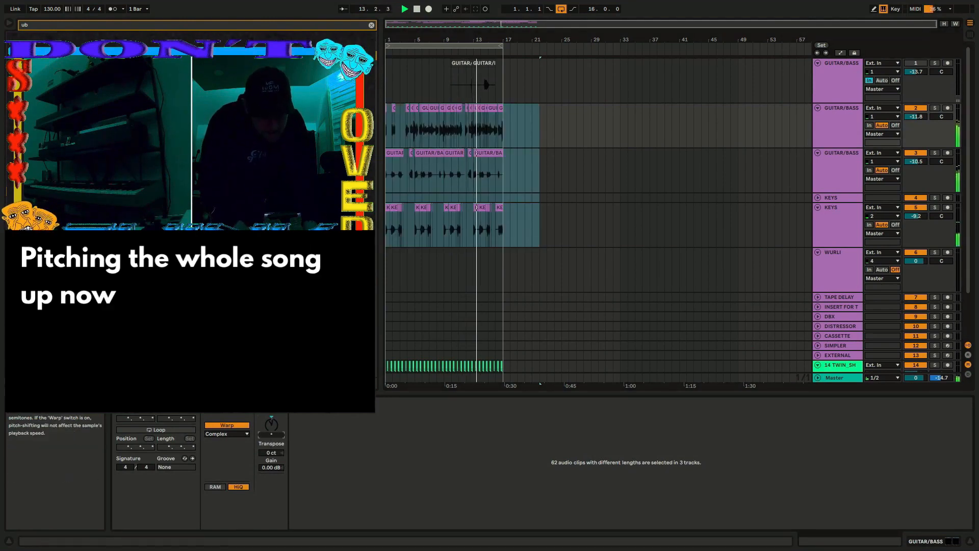
# - Deselect the clips and set the bass track's volume to -13.4 dB
pyautogui.click(466, 269)
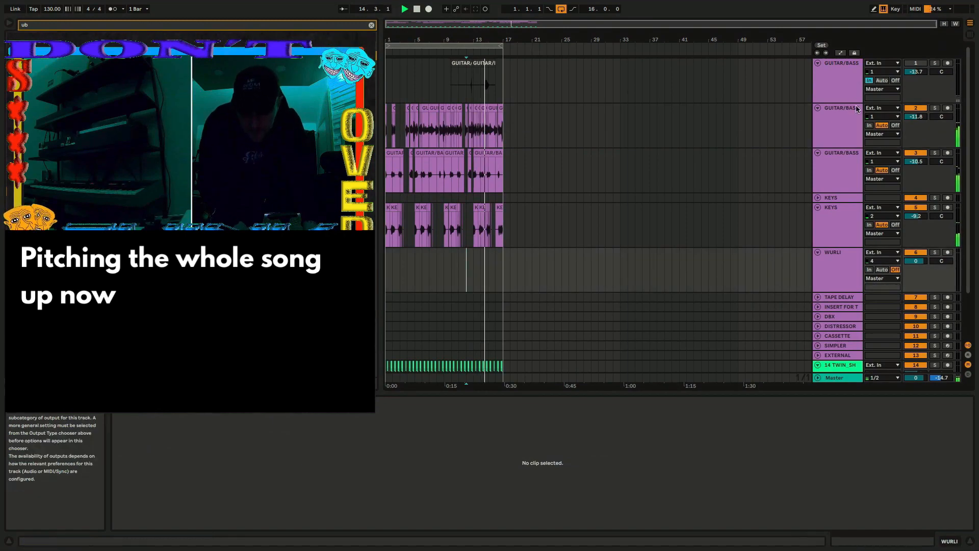
pyautogui.click(841, 123)
pyautogui.moveTo(915, 116); pyautogui.dragTo(916, 121)
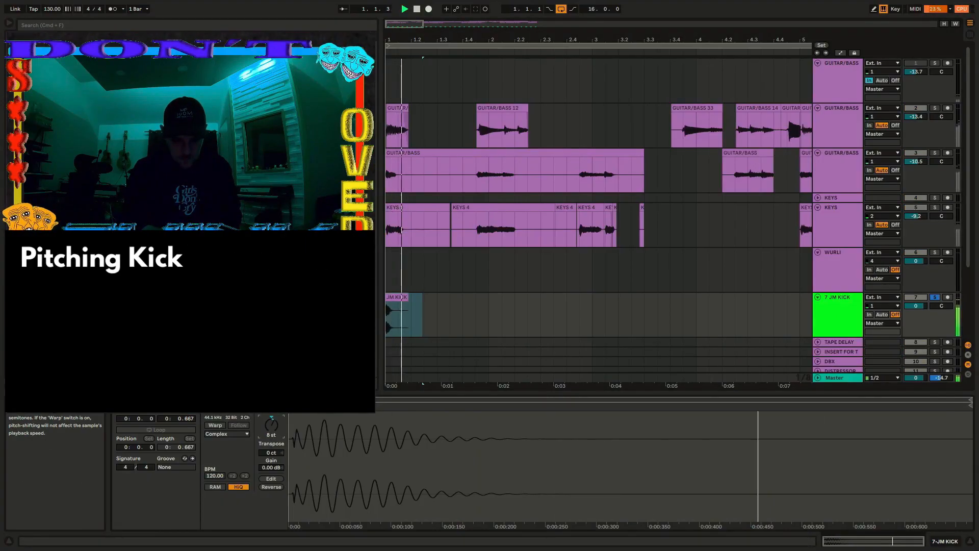
# - Transpose the JM KICK clip to -4 semitones
pyautogui.click(267, 429)
pyautogui.write('-4')
pyautogui.press('Return')
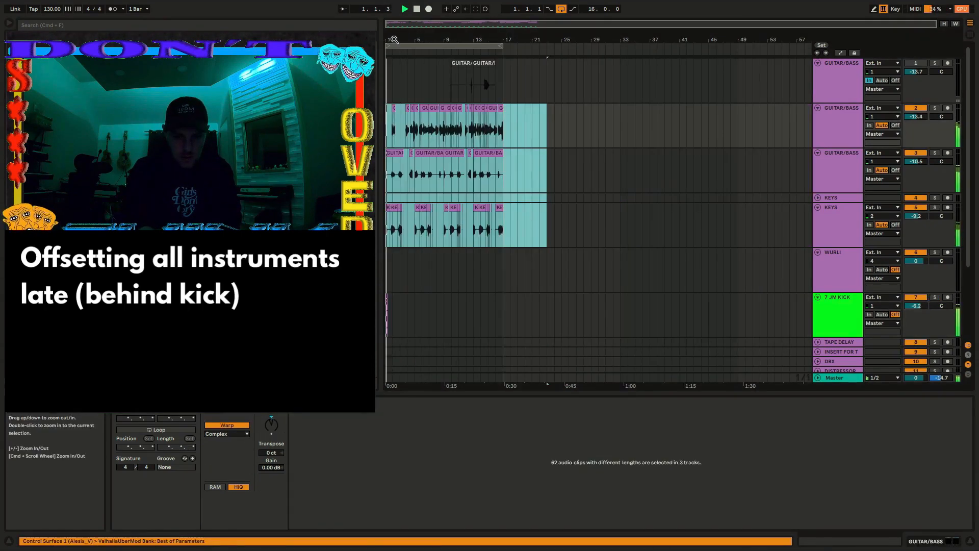
# - Shift all selected bass, guitar and keys clips slightly late so they start just behind the kick
pyautogui.scroll(3, 418, 149)
pyautogui.scroll(-5, 402, 153)
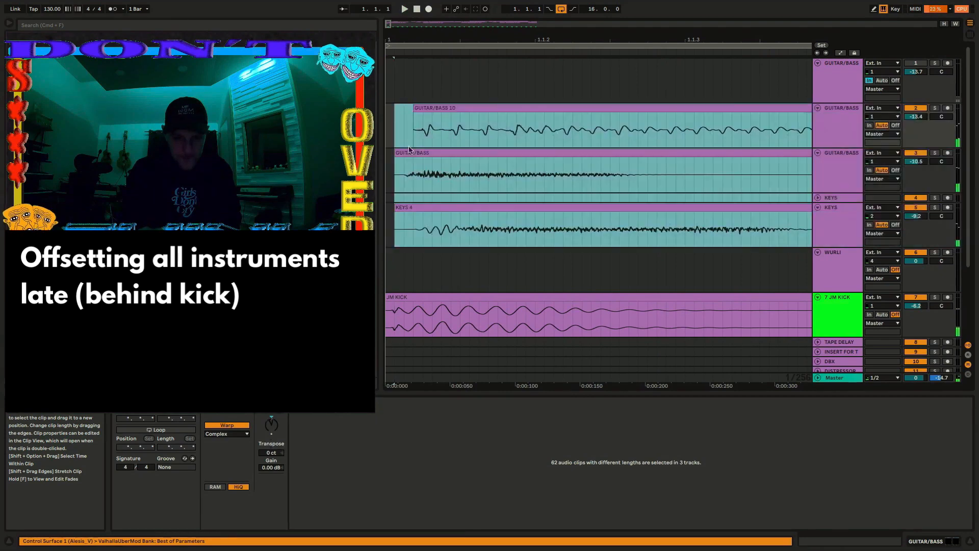
pyautogui.press('space')
# - Delete the JM KICK clip at the start of the kick track
pyautogui.moveTo(513, 327); pyautogui.dragTo(387, 327)
pyautogui.press('Delete')
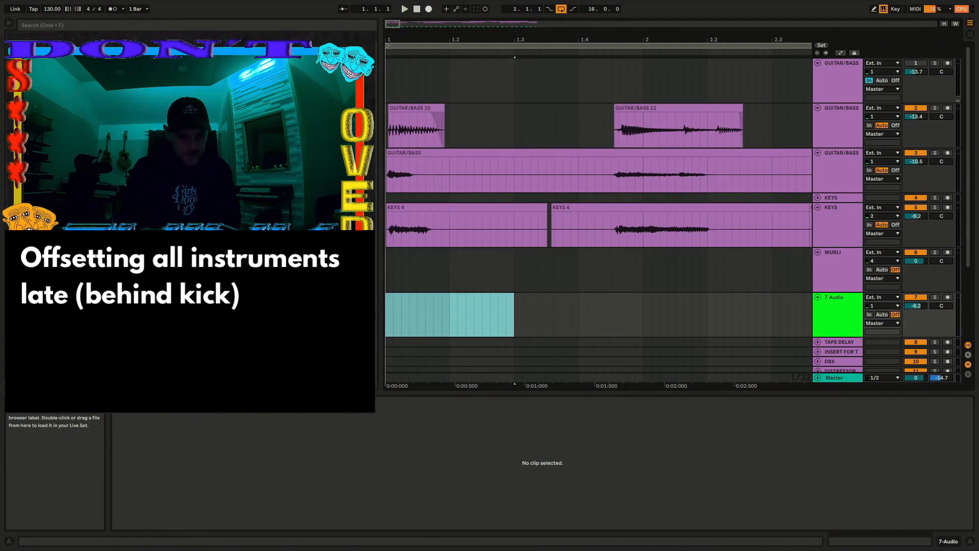
# - Search the browser for 808 sounds
pyautogui.click(36, 26)
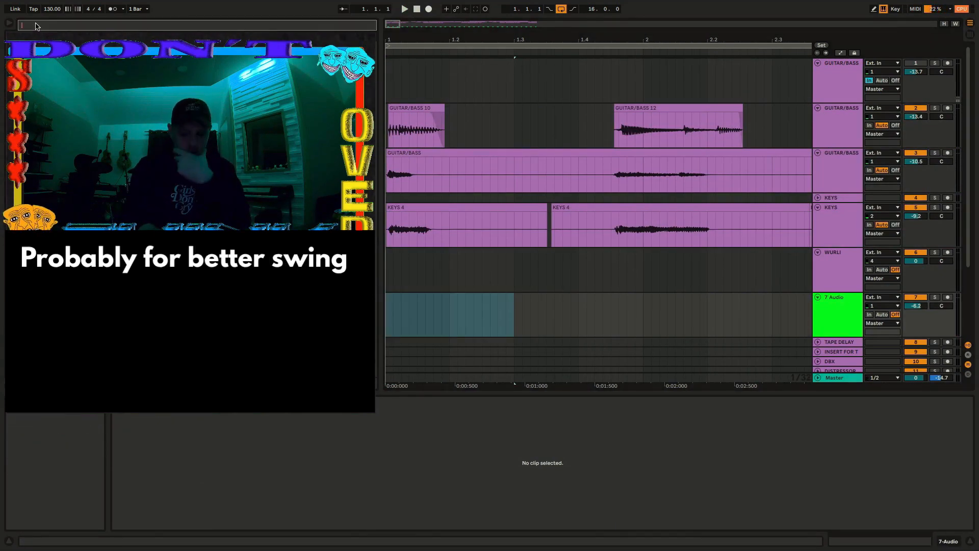
pyautogui.write('80')
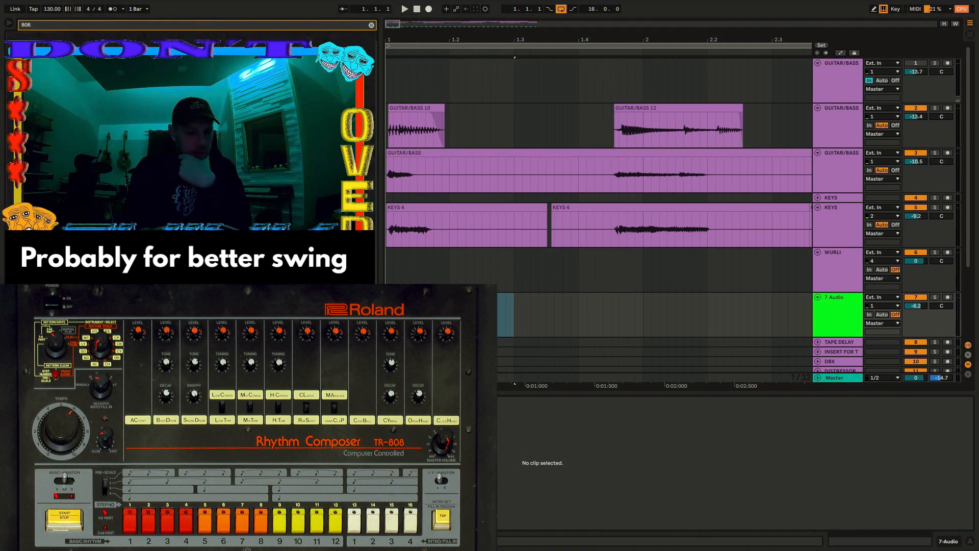
pyautogui.write('8')
# - Search the browser for kick and place PLUSS_blessings_one_shot_kick at bar 1 of the empty kick track
pyautogui.hotkey('ctrl', 'a')
pyautogui.write('kick')
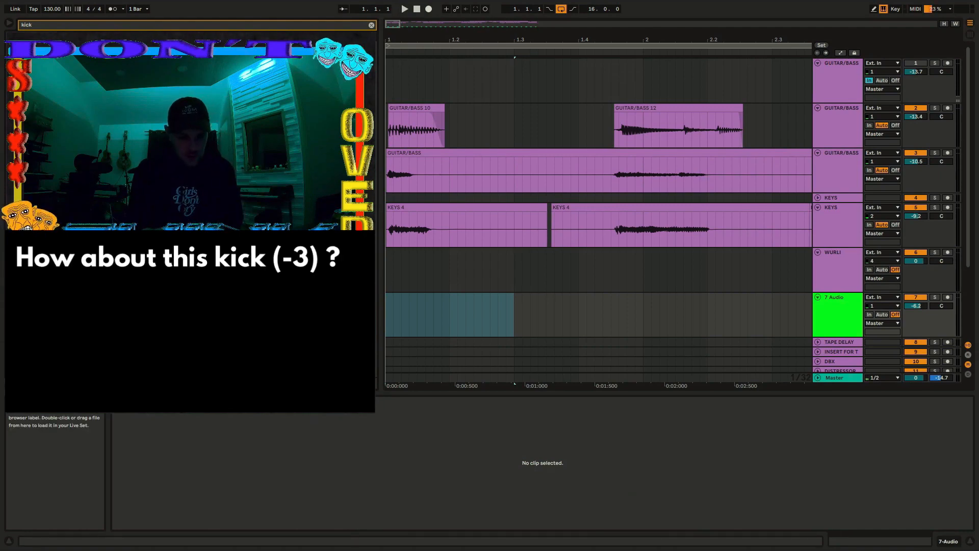
pyautogui.moveTo(286, 321); pyautogui.dragTo(387, 313)
pyautogui.moveTo(387, 312); pyautogui.dragTo(387, 312)
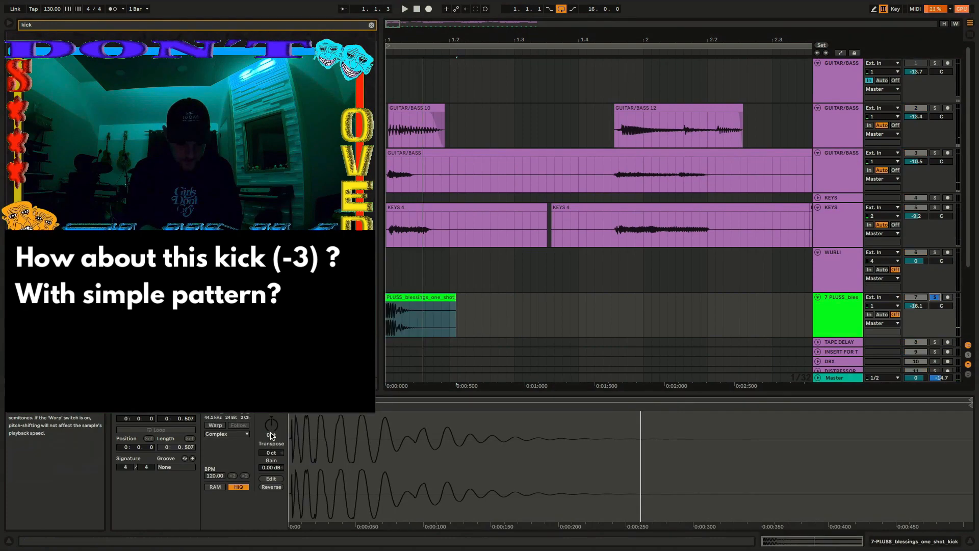
# - Transpose the kick sample down 3 semitones and unsolo its track to audition it with the full mix
pyautogui.moveTo(272, 436); pyautogui.dragTo(271, 452)
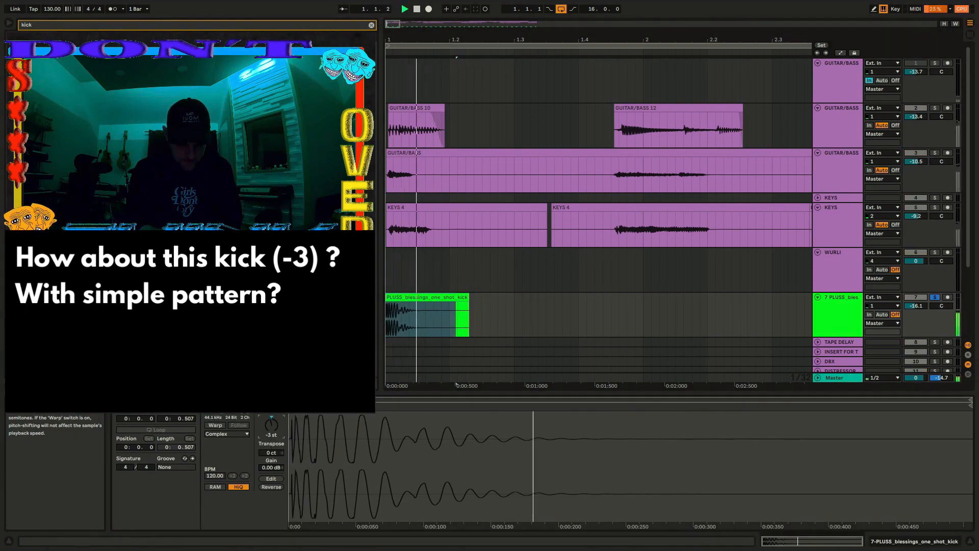
pyautogui.press('space')
pyautogui.press('space')
pyautogui.press('space')
pyautogui.click(440, 297)
pyautogui.click(934, 298)
pyautogui.press('space')
pyautogui.press('space')
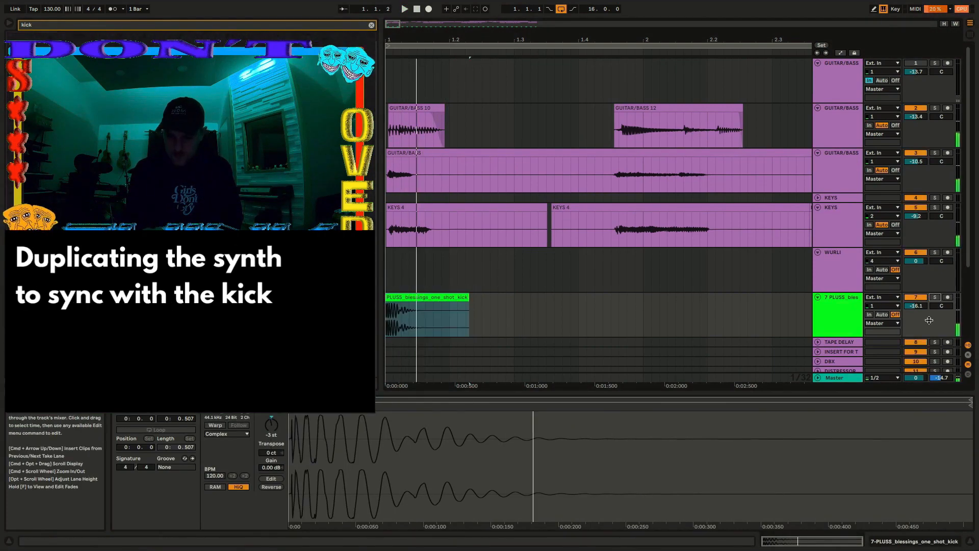
# - Copy the guitar and keys stab just before beat 3.2 across both tracks
pyautogui.click(673, 280)
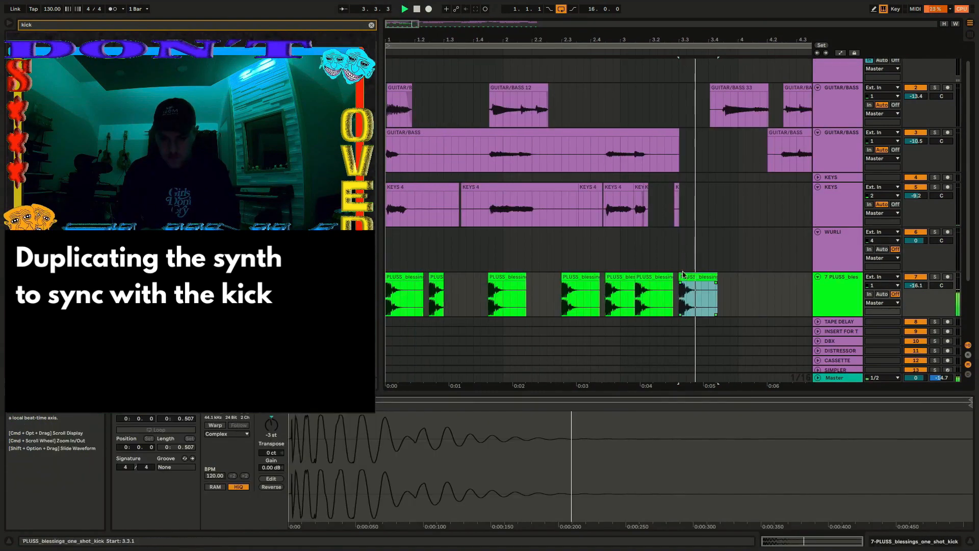
pyautogui.click(589, 194)
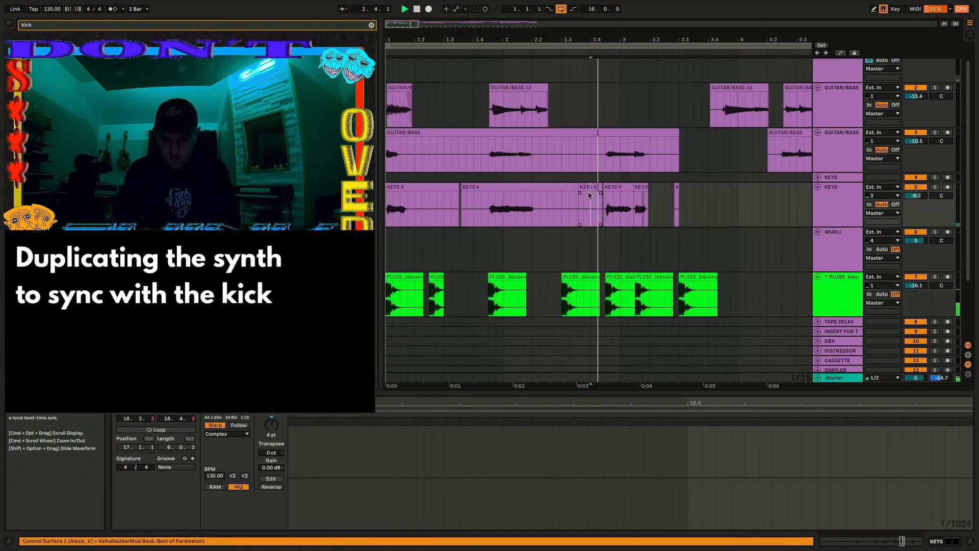
pyautogui.moveTo(657, 209); pyautogui.dragTo(637, 165)
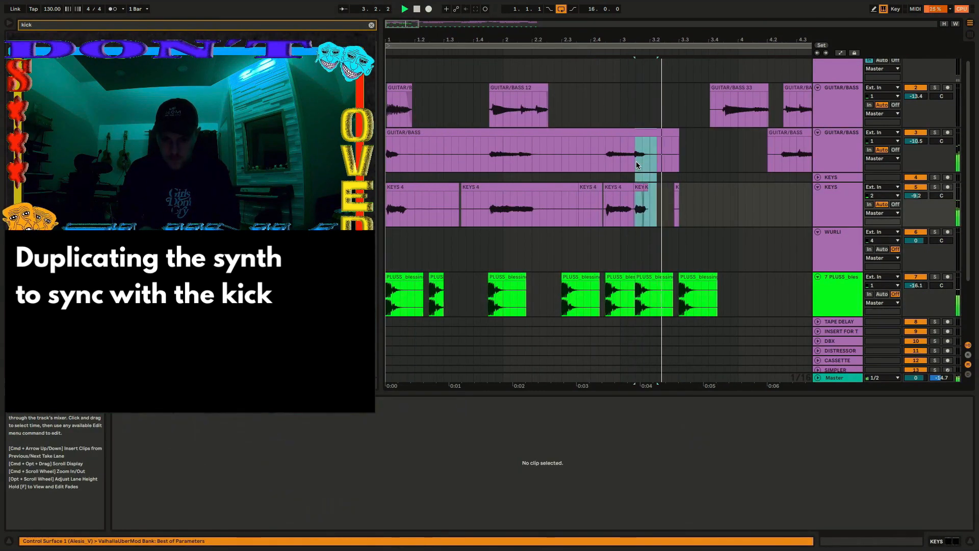
pyautogui.click(669, 149)
pyautogui.press('super+v')
pyautogui.press('space')
pyautogui.press('space')
pyautogui.press('super+z')
# - Paste the copied guitar and keys stab at 3.3.1, on the kick, and play it back from 2.3.4
pyautogui.click(680, 151)
pyautogui.press('super+v')
pyautogui.press('space')
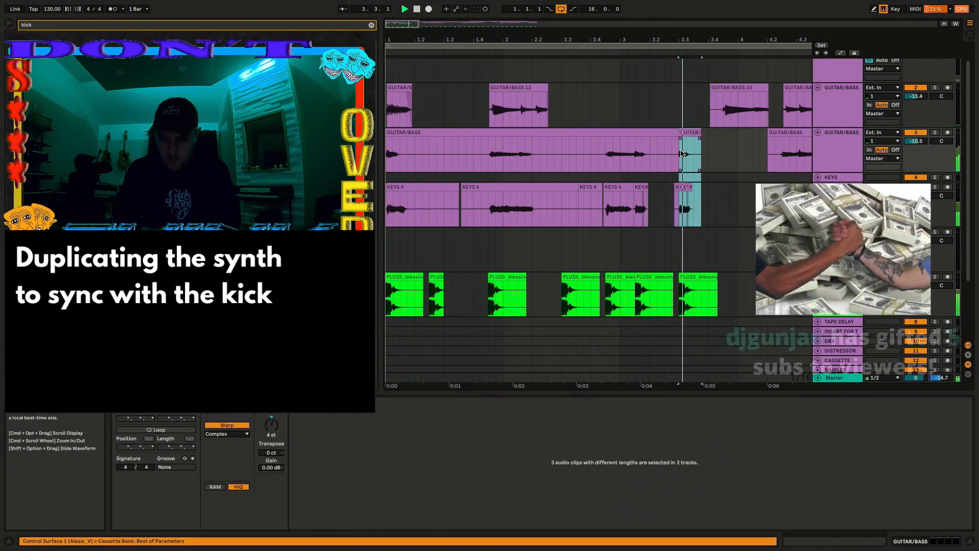
pyautogui.press('space')
pyautogui.click(584, 153)
pyautogui.press('space')
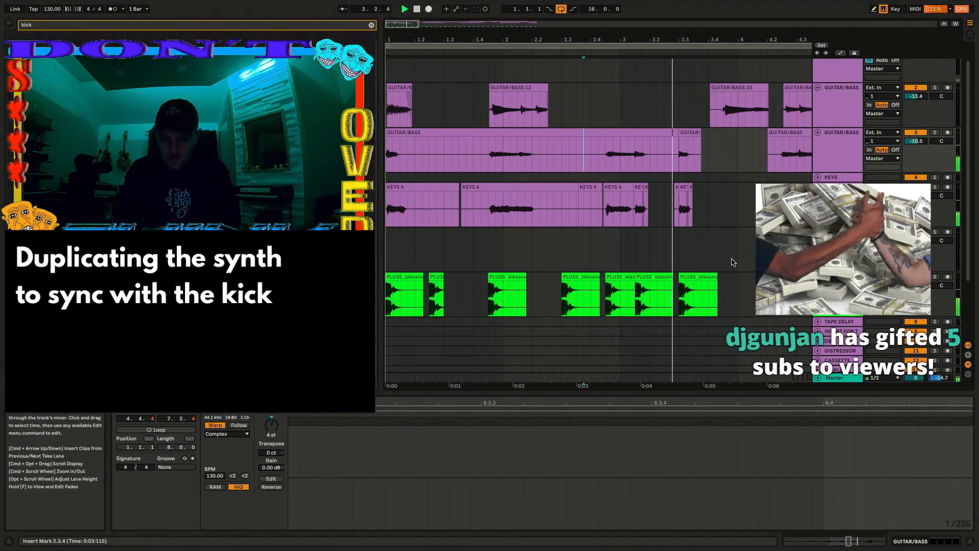
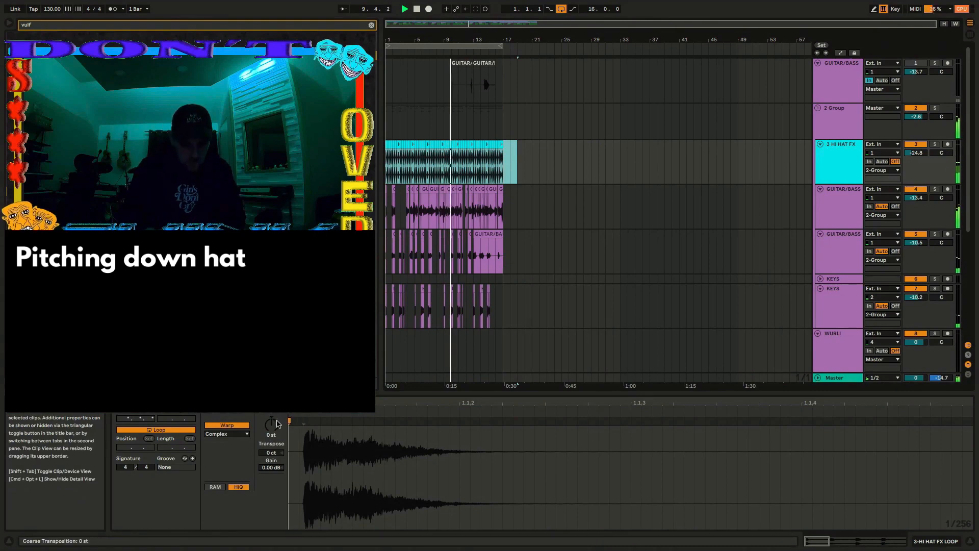
# - Transpose the HI HAT FX LOOP clips down 2 semitones and duplicate a short hat hit at 1.2.3
pyautogui.moveTo(272, 425); pyautogui.dragTo(271, 430)
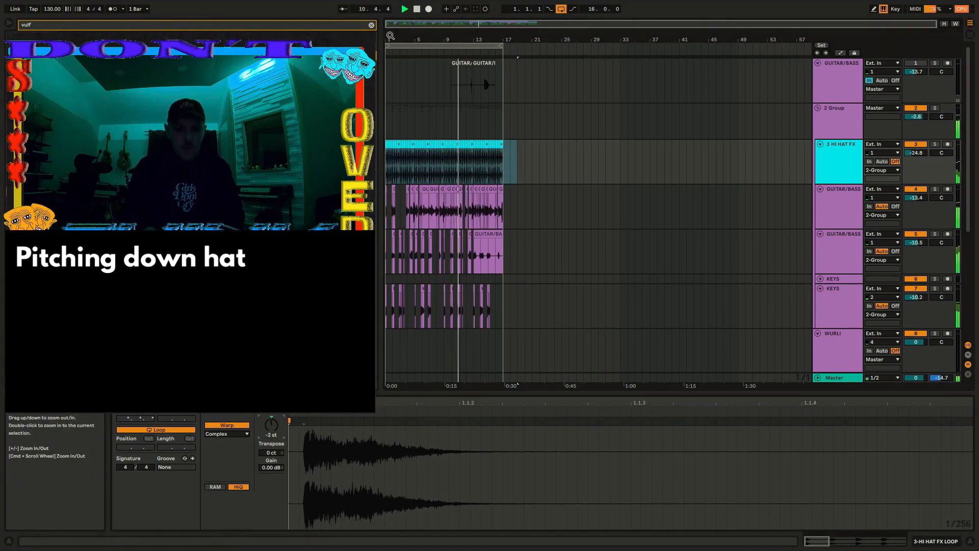
pyautogui.scroll(5, 393, 163)
pyautogui.click(400, 178)
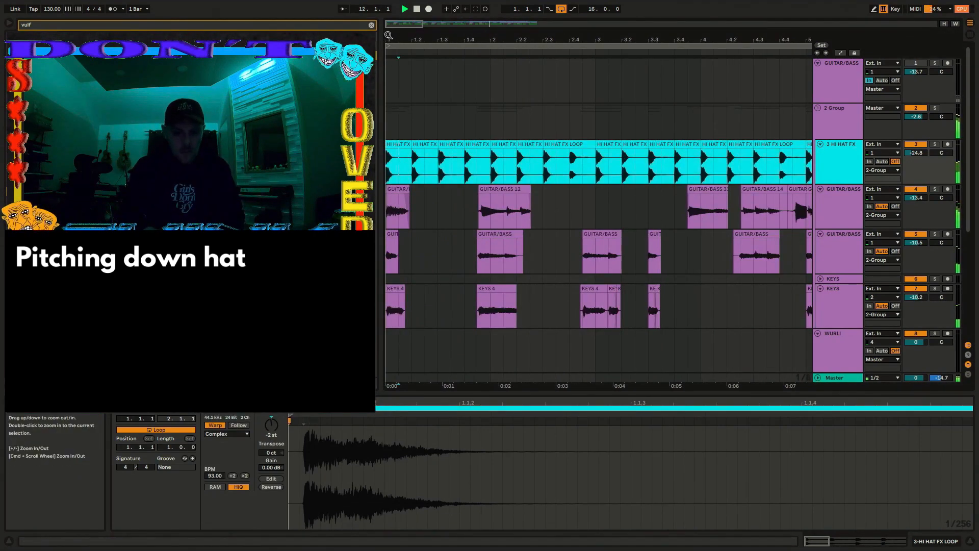
pyautogui.scroll(3, 416, 171)
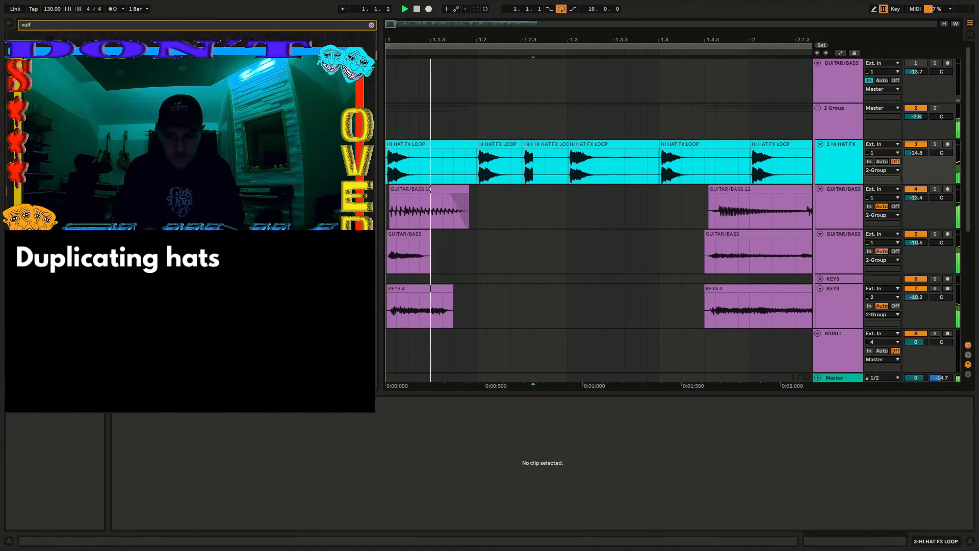
pyautogui.scroll(2, 525, 158)
pyautogui.click(534, 154)
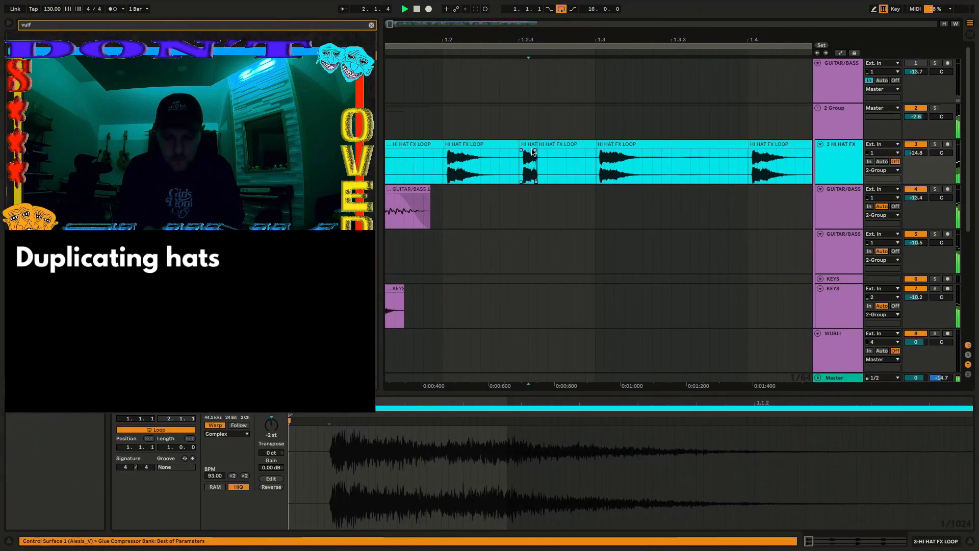
# - Paste a short extra hat hit at 2.3.3 on the hi-hat track
pyautogui.scroll(-3, 415, 153)
pyautogui.click(407, 148)
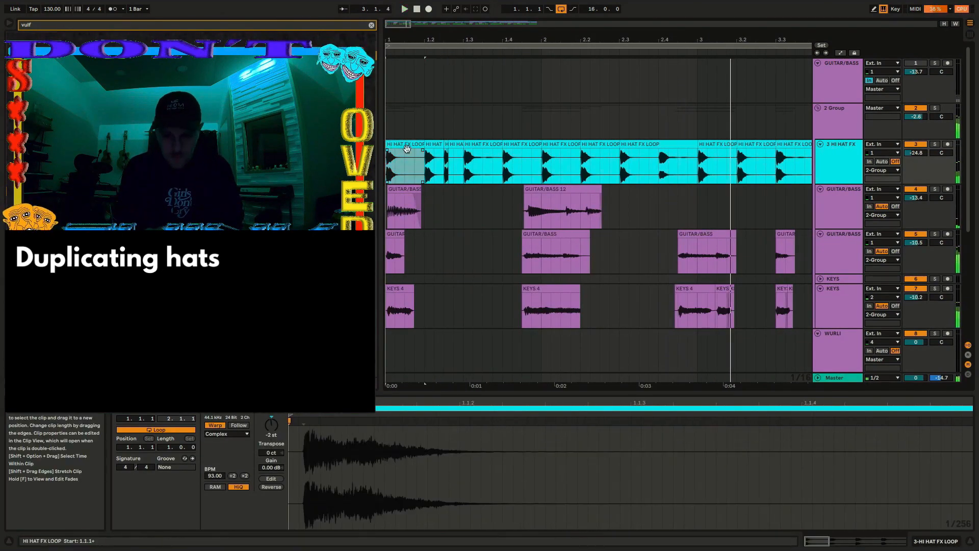
pyautogui.press('space')
pyautogui.click(642, 165)
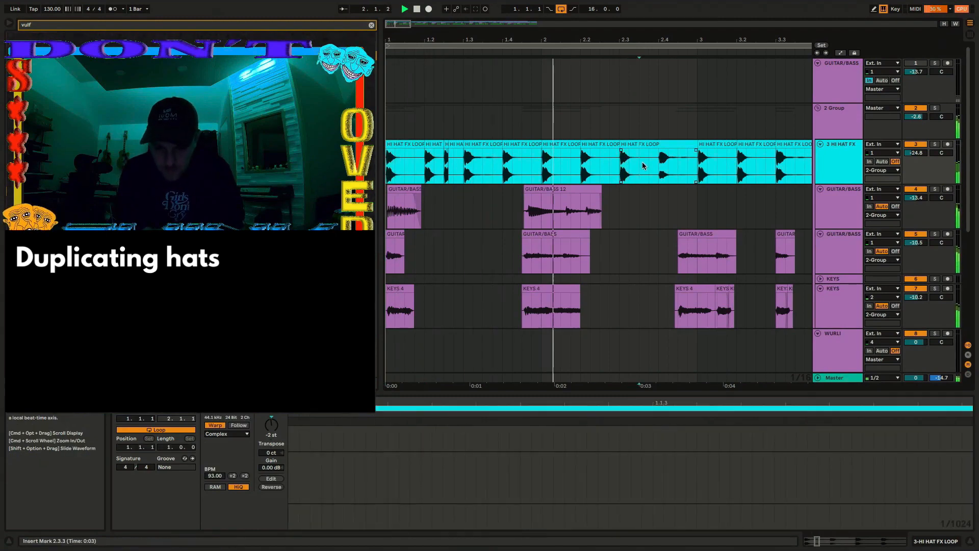
pyautogui.press('super+v')
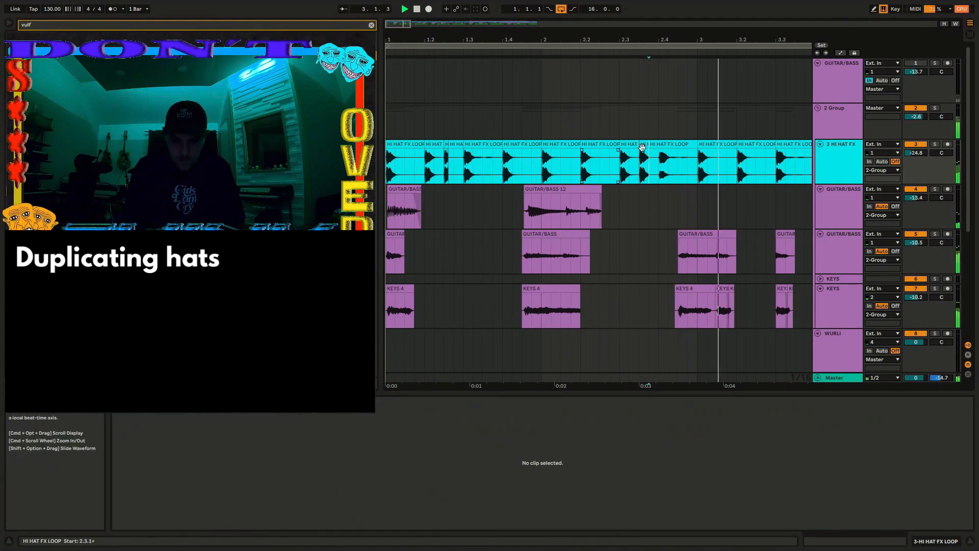
# - Set the clip gain of the short hat hit at 2.3.3 to -5.69 dB for a softer accent
pyautogui.click(643, 148)
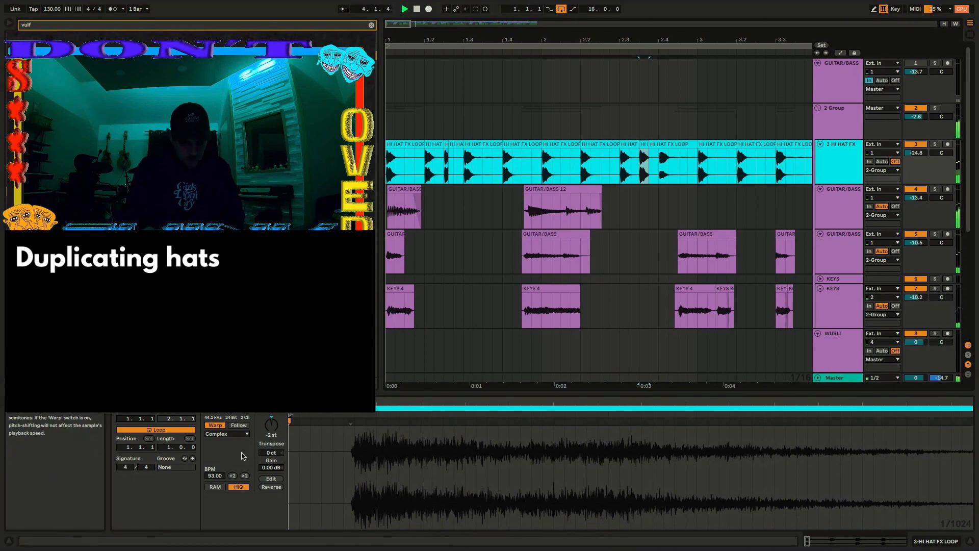
pyautogui.moveTo(271, 467); pyautogui.dragTo(270, 489)
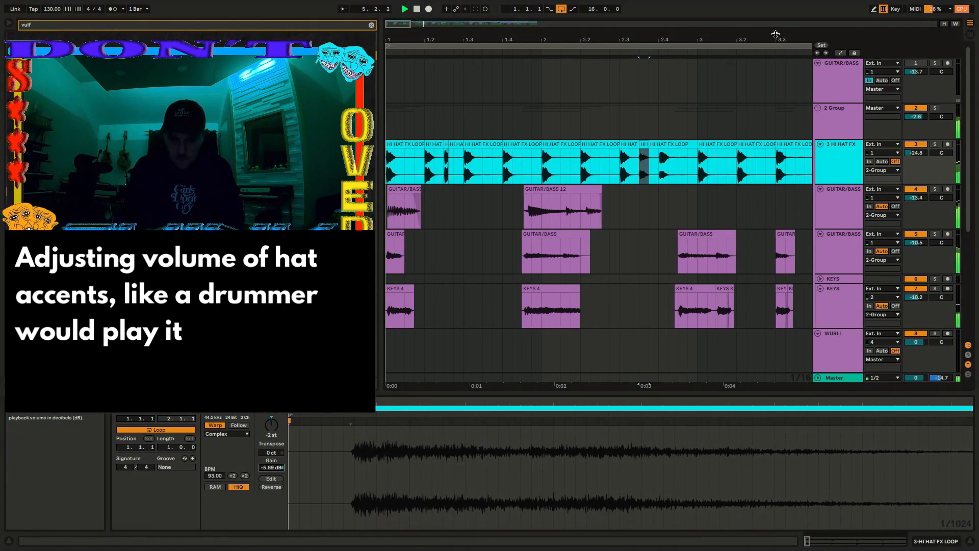
pyautogui.moveTo(655, 39); pyautogui.dragTo(613, 145)
pyautogui.click(622, 146)
pyautogui.click(613, 154)
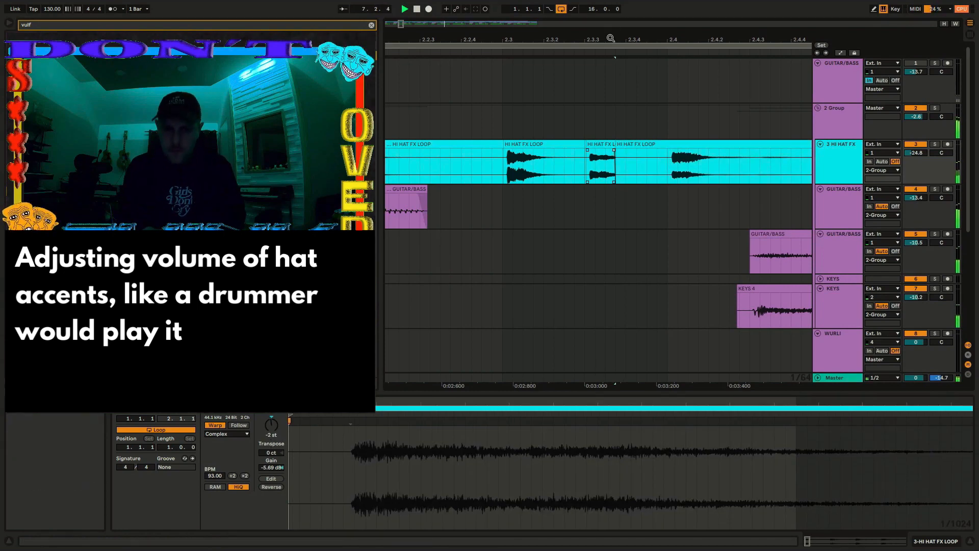
pyautogui.moveTo(610, 38); pyautogui.dragTo(609, 2)
pyautogui.click(434, 168)
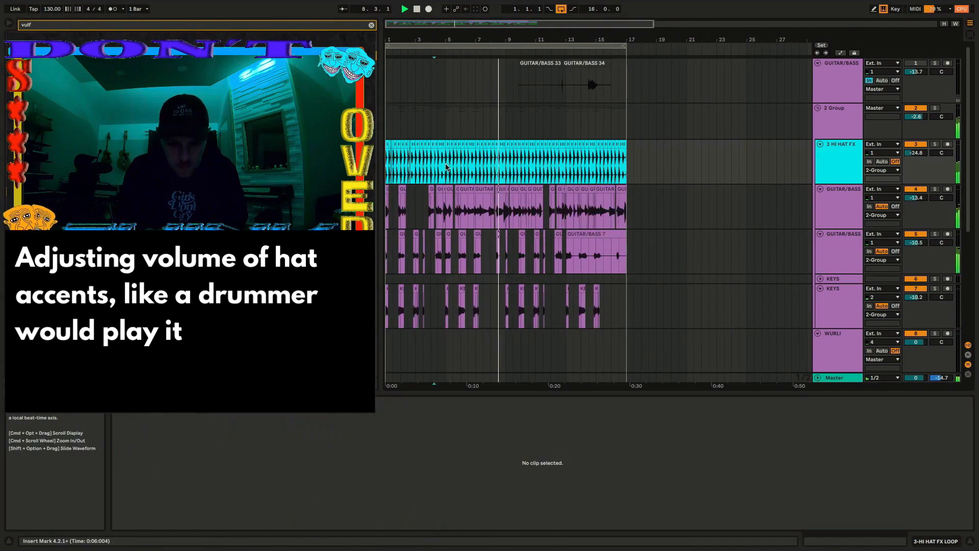
pyautogui.click(446, 168)
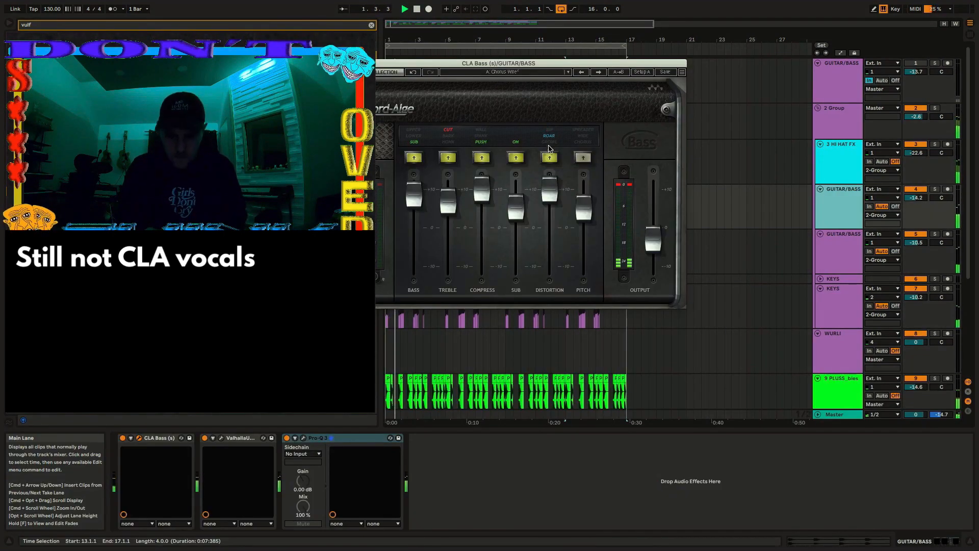
# - In CLA Bass on the bass track, reduce the distortion slightly, switch it to Growl and raise the bass level
pyautogui.moveTo(545, 193); pyautogui.dragTo(545, 200)
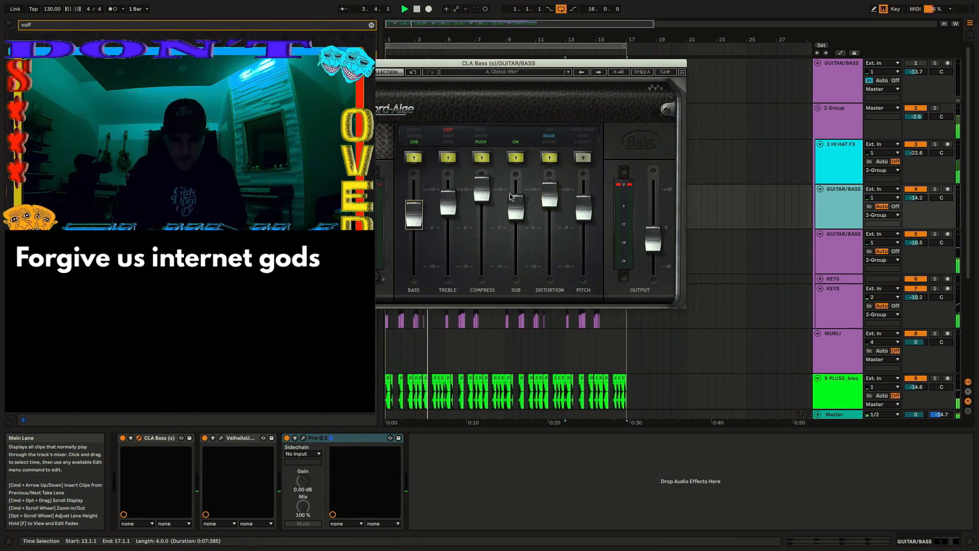
pyautogui.moveTo(417, 211); pyautogui.dragTo(416, 210)
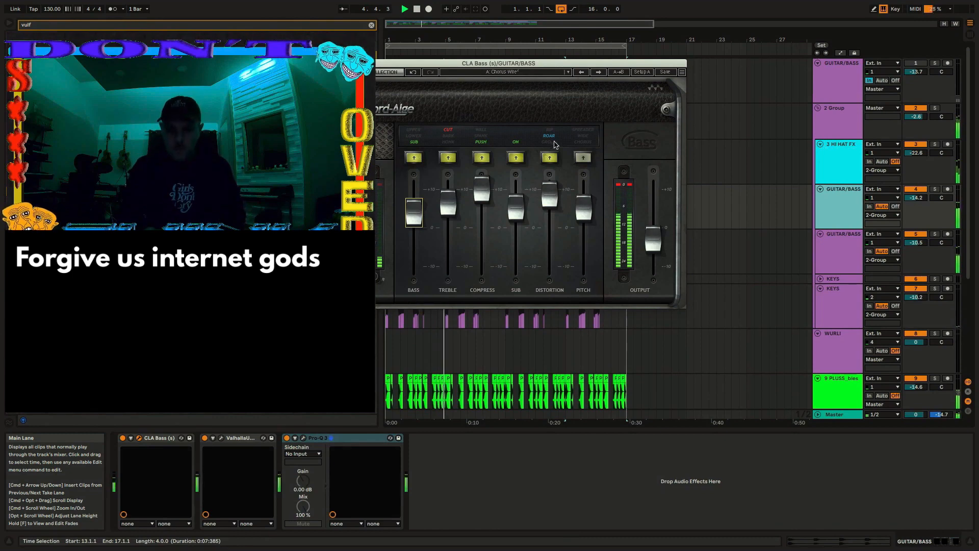
pyautogui.click(552, 142)
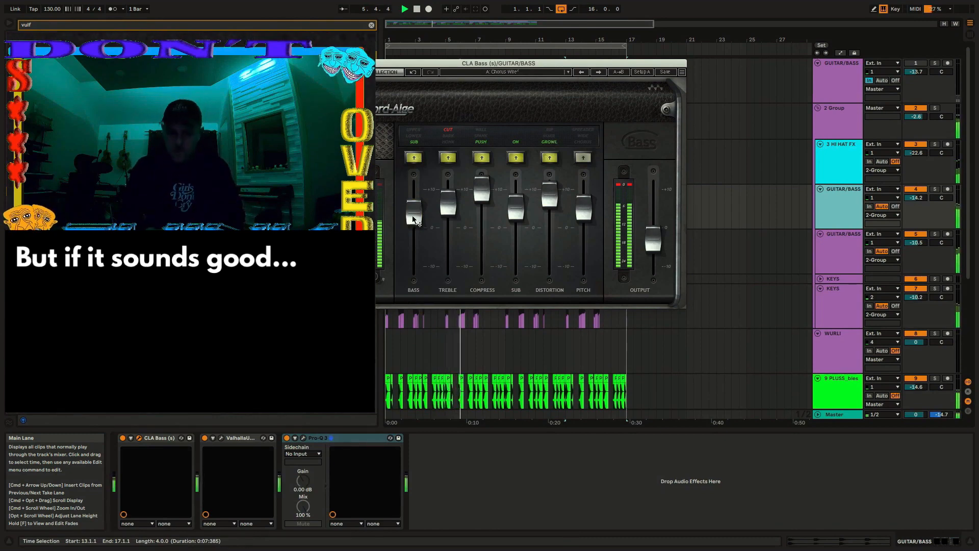
pyautogui.moveTo(414, 210); pyautogui.dragTo(413, 196)
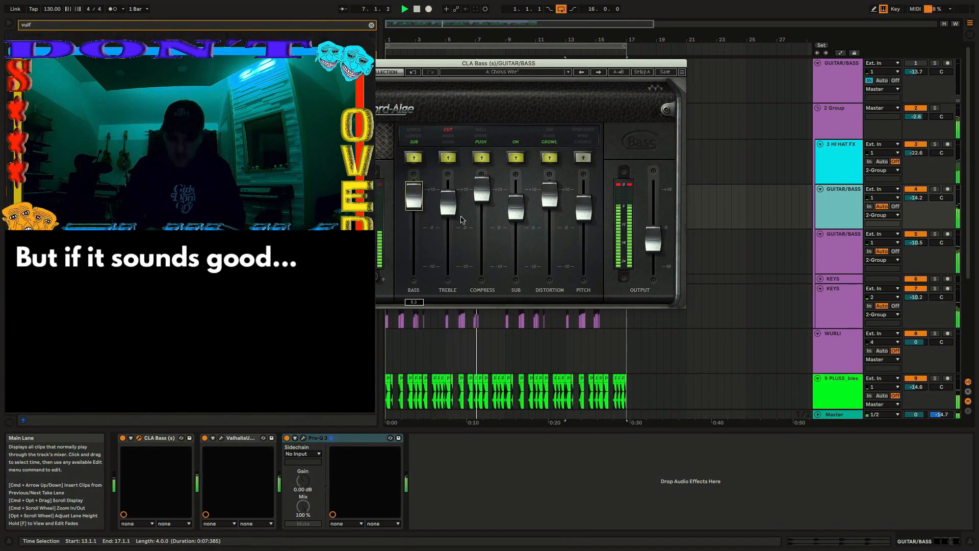
pyautogui.click(447, 213)
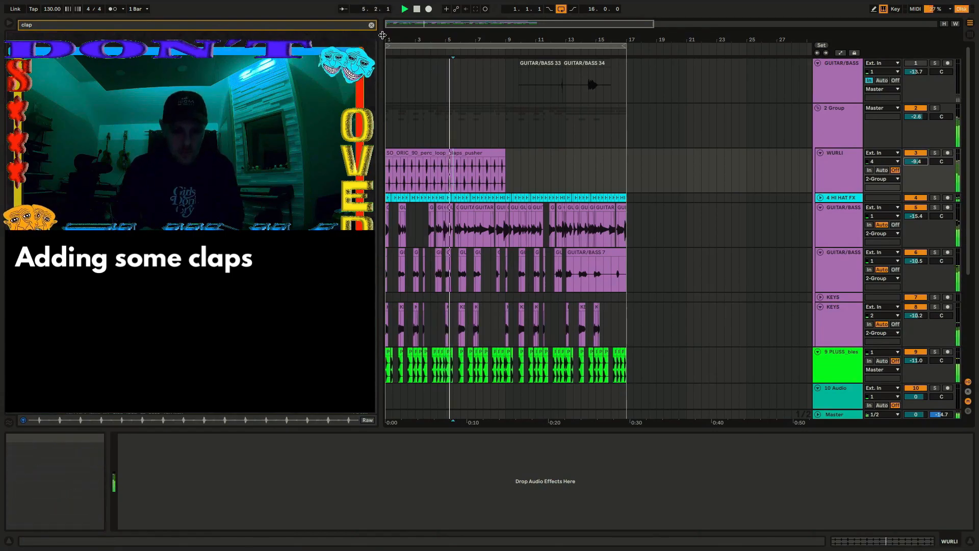
# - Delete the silent start of the SO_ORIC_90_perc_loop_claps_pusher clip up to just before the first clap
pyautogui.press('z')
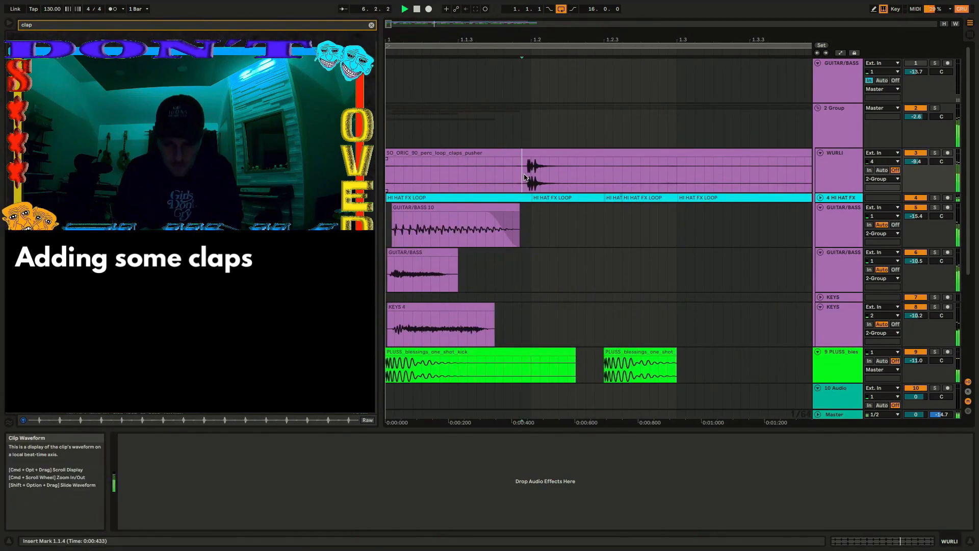
pyautogui.moveTo(503, 178); pyautogui.dragTo(376, 177)
pyautogui.press('Delete')
pyautogui.click(493, 46)
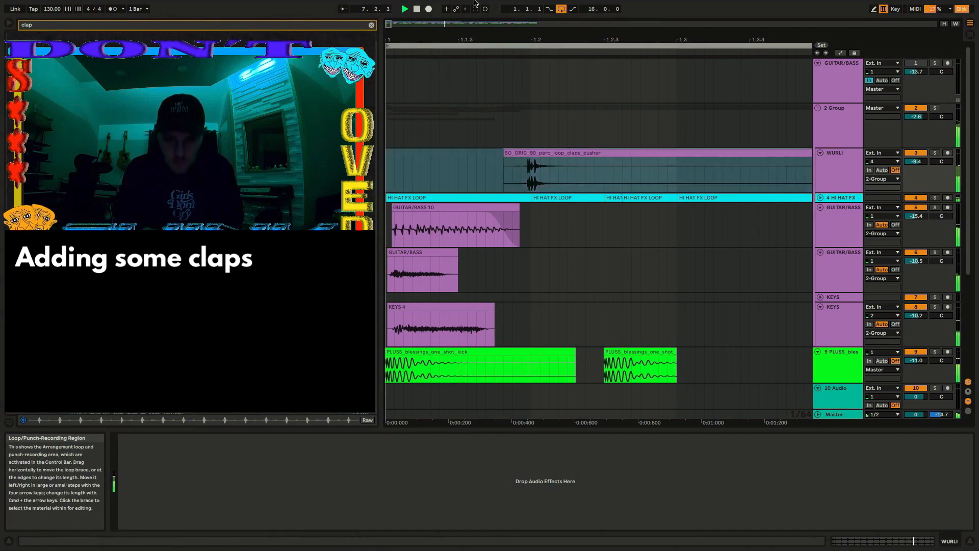
# - Cut out the gaps after each of the first three claps in the claps_pusher loop, up to 2.3.4
pyautogui.moveTo(498, 38); pyautogui.dragTo(496, 13)
pyautogui.click(448, 173)
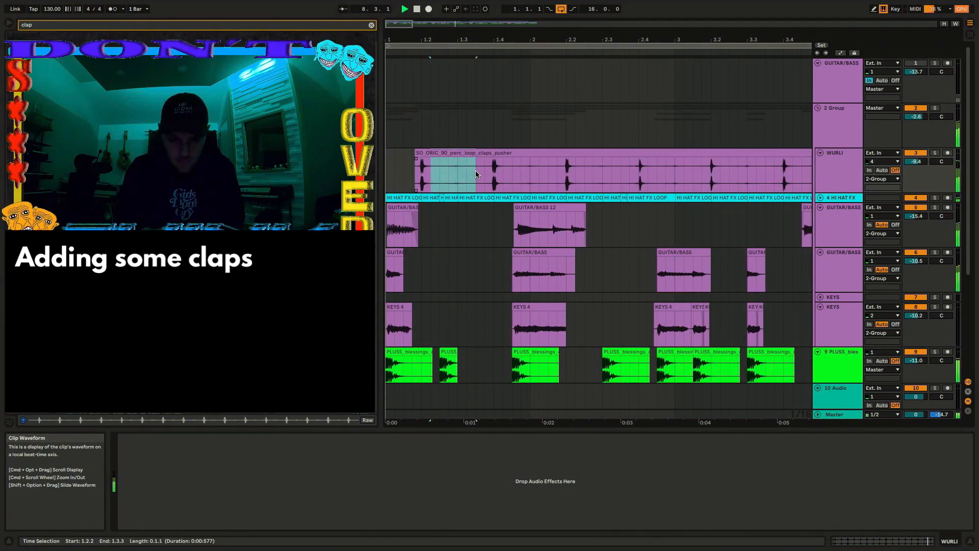
pyautogui.moveTo(475, 174); pyautogui.dragTo(634, 173)
pyautogui.press('super+e')
pyautogui.press('Delete')
pyautogui.press('super+e')
pyautogui.press('Delete')
pyautogui.press('Delete')
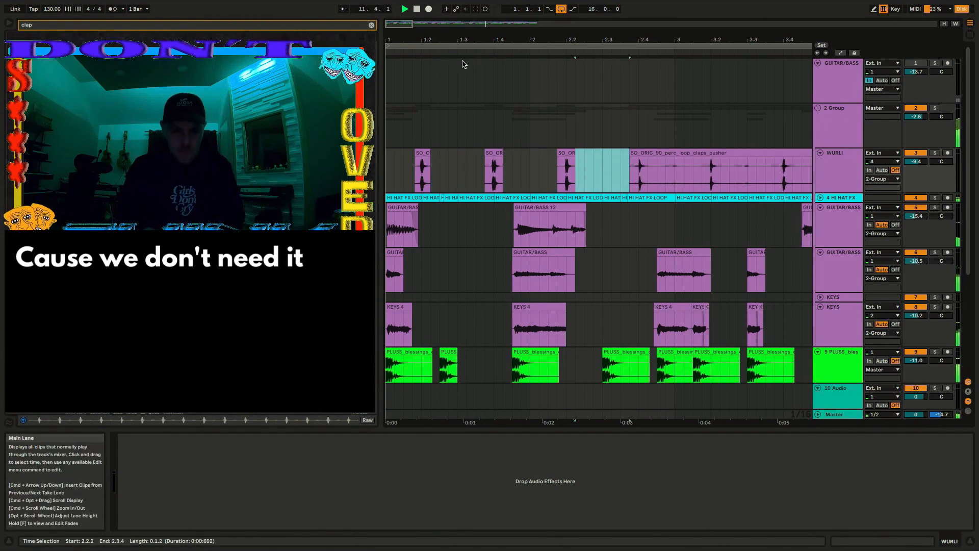
pyautogui.moveTo(464, 40); pyautogui.dragTo(473, 111)
pyautogui.moveTo(538, 161); pyautogui.dragTo(491, 174)
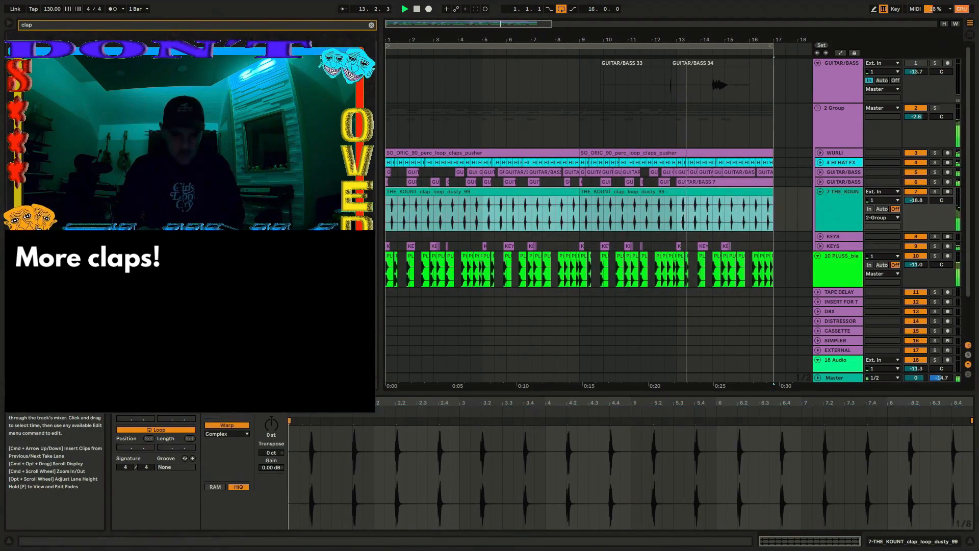
# - Transpose the THE_KOUNT_clap_loop_dusty_99 clips up 2 semitones
pyautogui.click(271, 424)
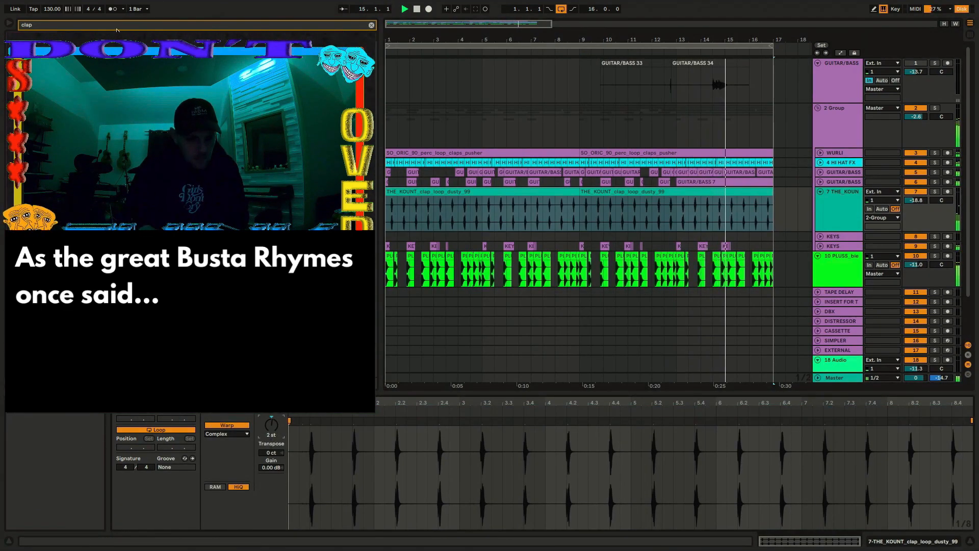
# - Add Little Plate reverb to the THE_KOUNT clap track, shortening the decay slightly and lowering the mix
pyautogui.write('littl')
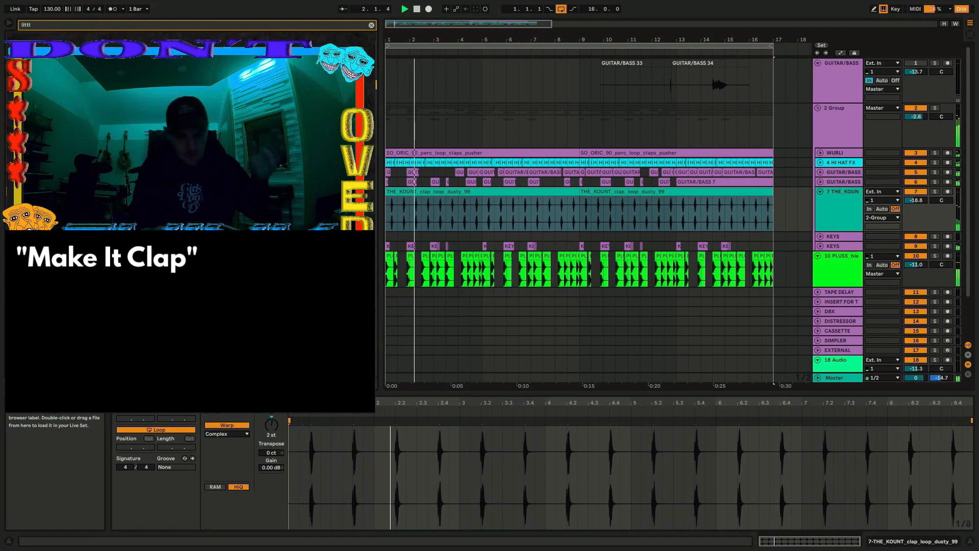
pyautogui.press('Return')
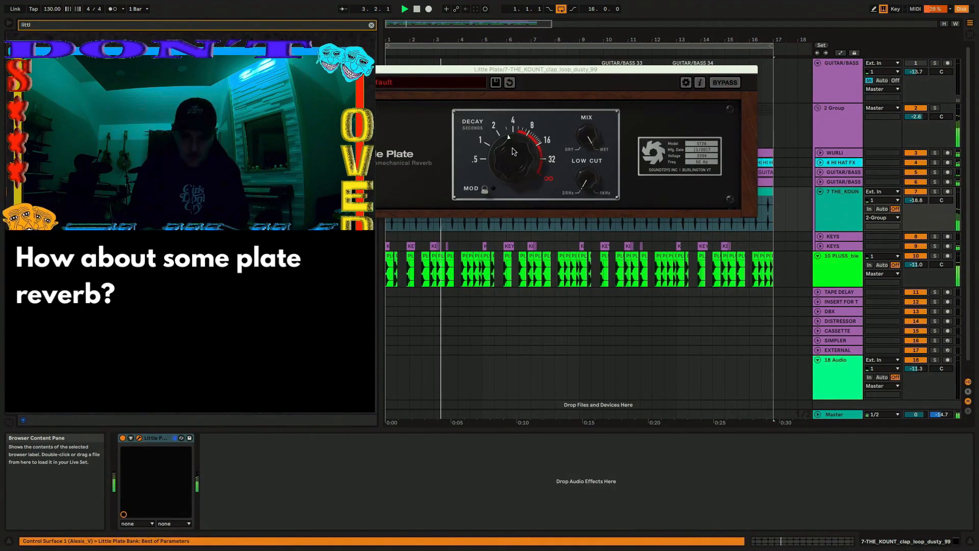
pyautogui.moveTo(512, 152); pyautogui.dragTo(512, 157)
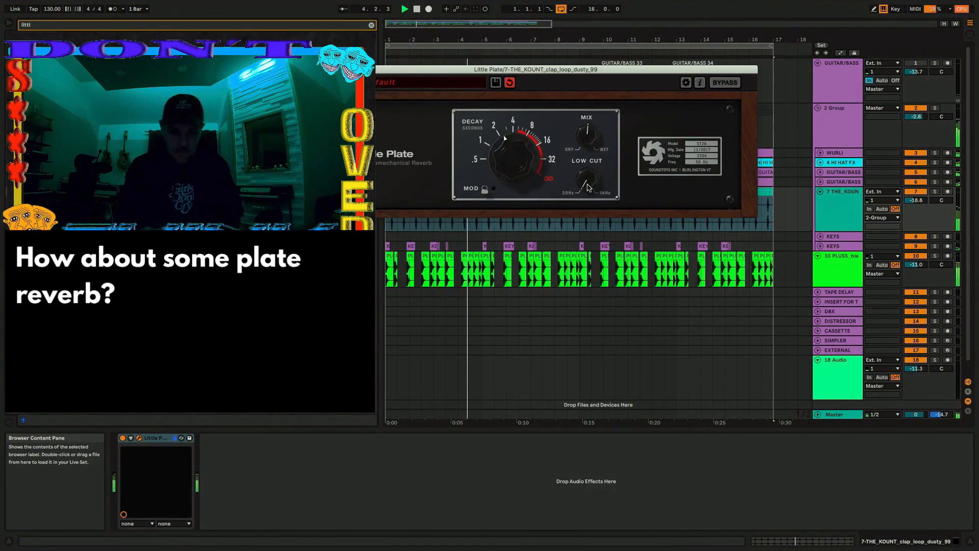
pyautogui.moveTo(599, 142); pyautogui.dragTo(595, 152)
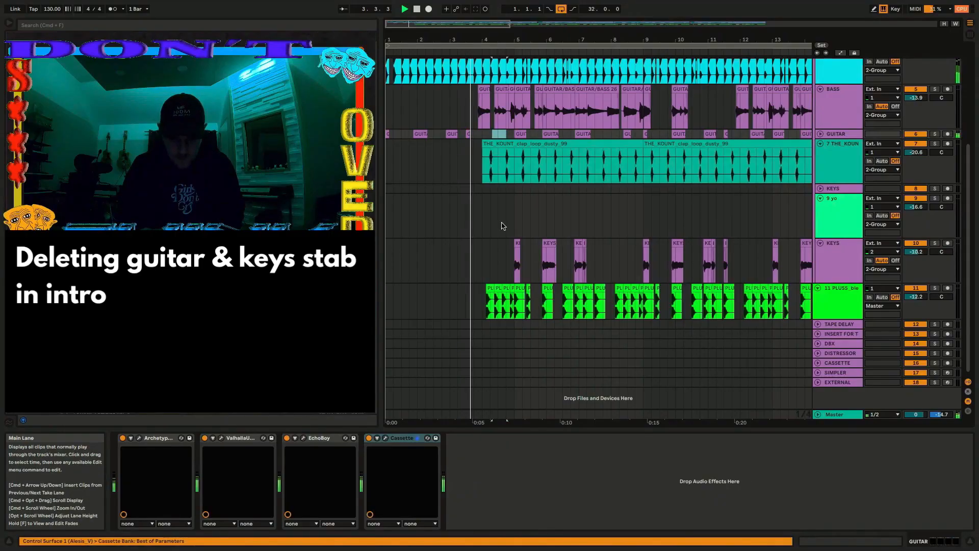
# - Clear the guitar and keys stab from the intro and cut the hi-hats and claps_pusher loop between 8.3 and bar 9
pyautogui.click(499, 254)
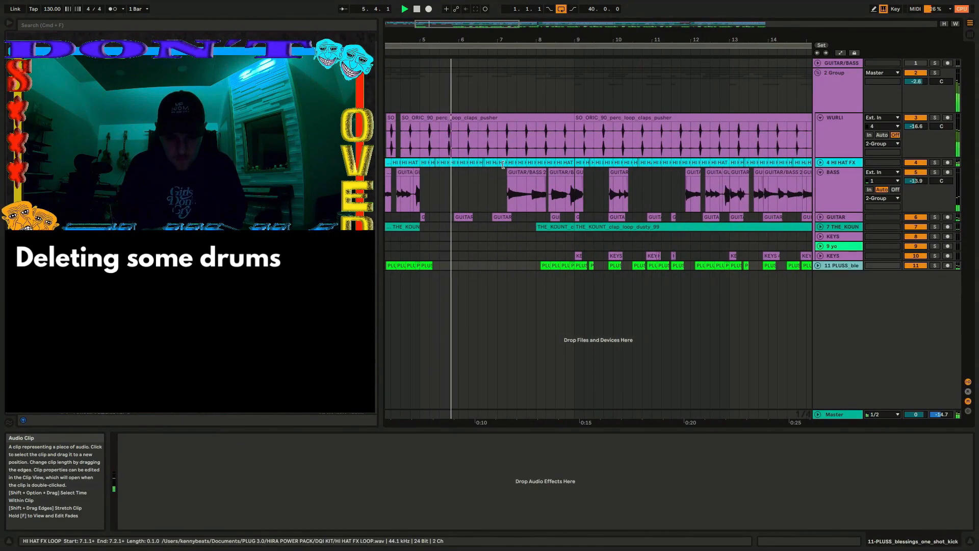
pyautogui.moveTo(570, 165); pyautogui.dragTo(559, 147)
pyautogui.press('Delete')
pyautogui.press('Delete')
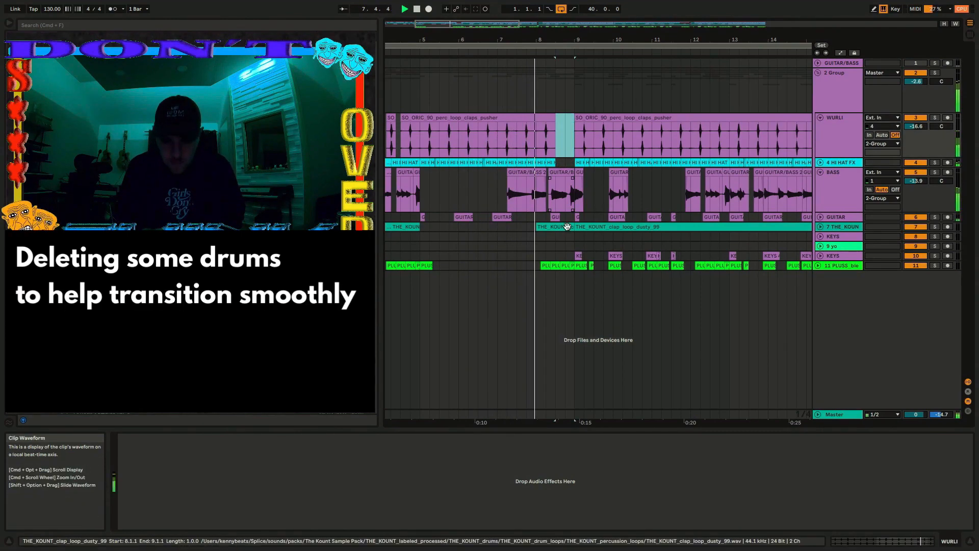
pyautogui.moveTo(574, 226); pyautogui.dragTo(553, 226)
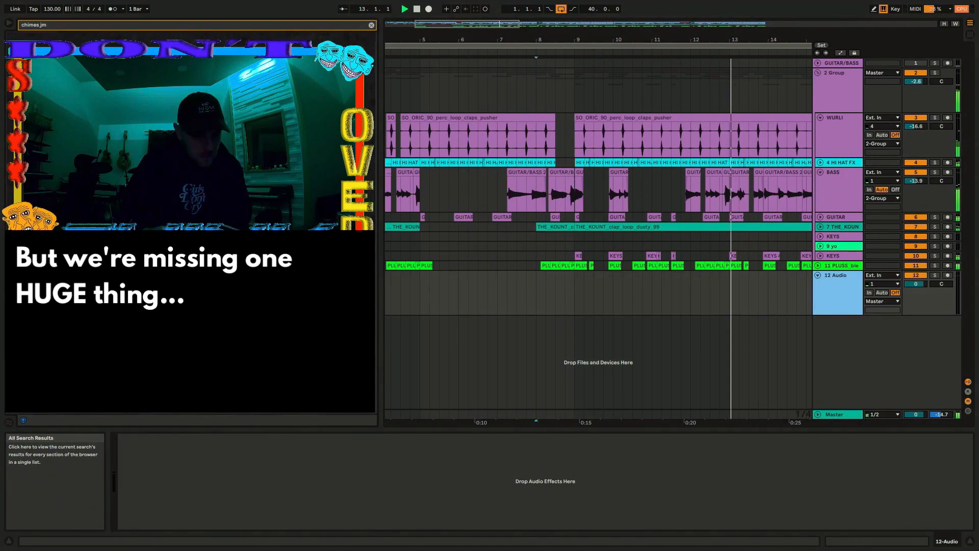
# - Place the JM Chimes sample on a new audio track
pyautogui.moveTo(204, 56); pyautogui.dragTo(410, 279)
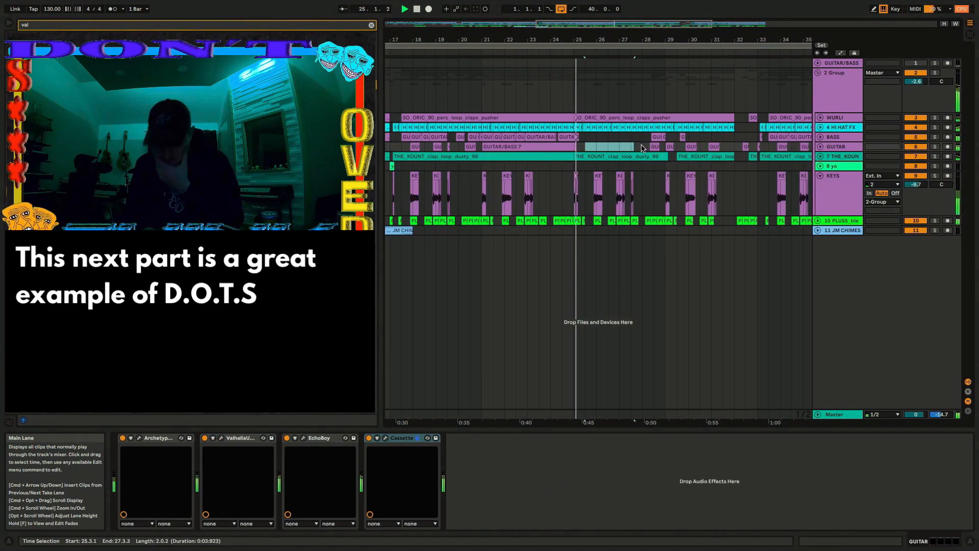
# - Lower the KEYS track volume to -10.3 dB and play back the section around bar 26
pyautogui.moveTo(641, 146); pyautogui.dragTo(609, 147)
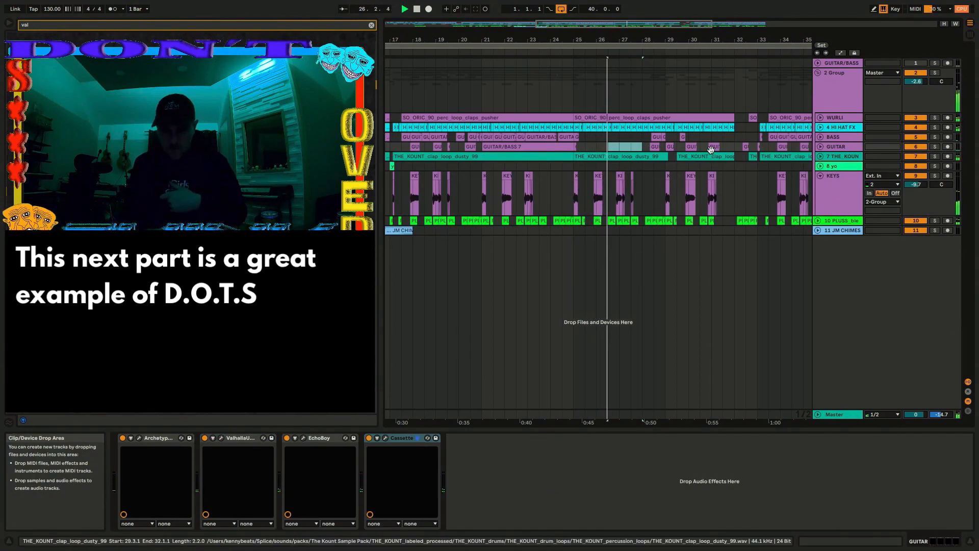
pyautogui.moveTo(915, 184); pyautogui.dragTo(916, 187)
pyautogui.moveTo(761, 170); pyautogui.dragTo(655, 155)
pyautogui.moveTo(534, 188); pyautogui.dragTo(517, 190)
pyautogui.press('space')
pyautogui.click(495, 191)
pyautogui.press('space')
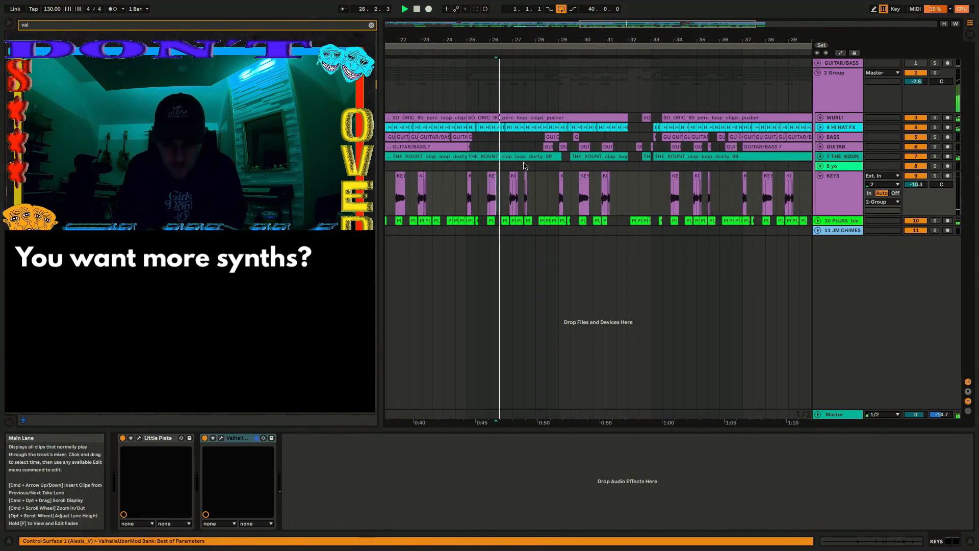
# - Copy the KEYS clips between 26.4 and 27.2.3, paste them at 27.4.1 and play back the result
pyautogui.moveTo(522, 39); pyautogui.dragTo(522, 155)
pyautogui.click(517, 198)
pyautogui.moveTo(517, 197); pyautogui.dragTo(482, 198)
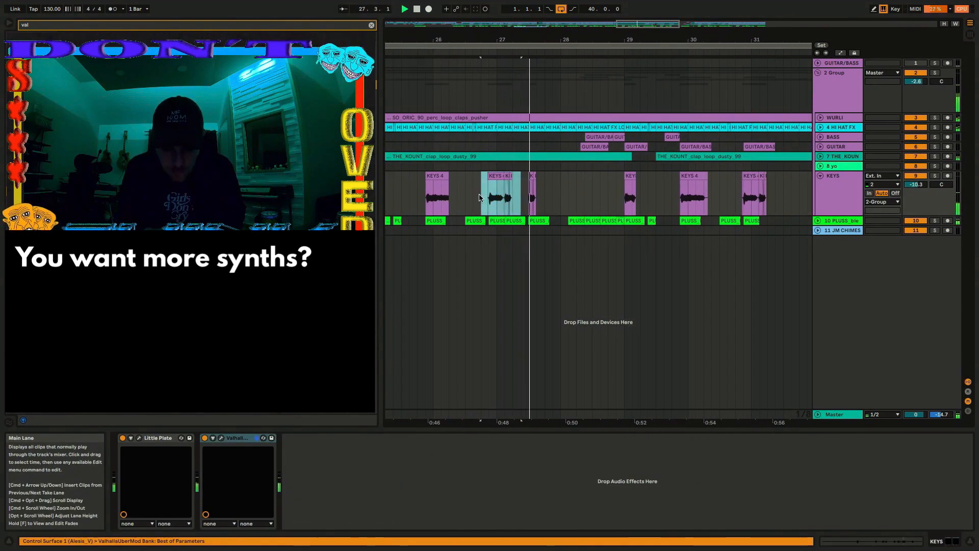
pyautogui.press('super+c')
pyautogui.click(552, 196)
pyautogui.press('space')
pyautogui.click(543, 194)
pyautogui.press('super+v')
pyautogui.press('space')
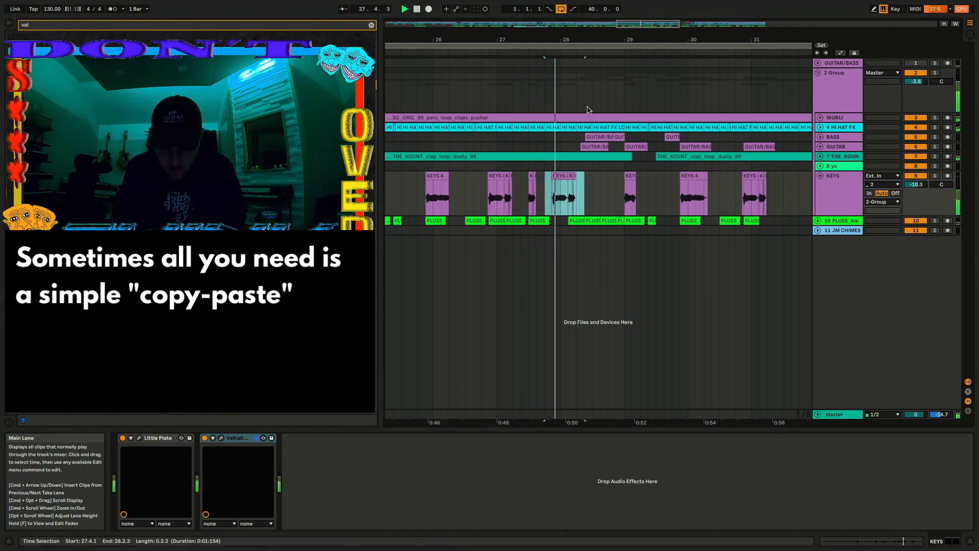
pyautogui.click(568, 170)
pyautogui.click(515, 192)
pyautogui.press('space')
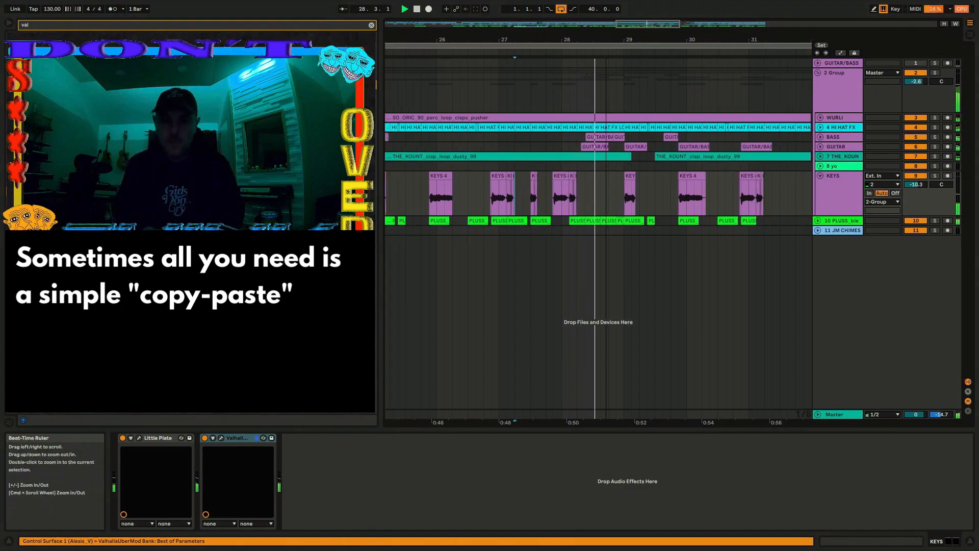
pyautogui.moveTo(621, 49); pyautogui.dragTo(620, 41)
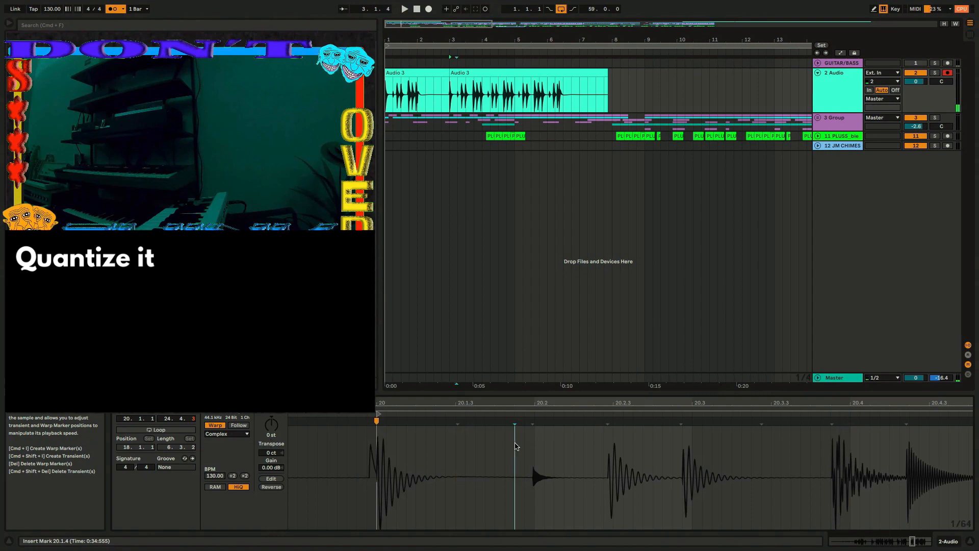
# - Quantize the Audio 3 drum recording and shift the warp marker just before 20.3 slightly later
pyautogui.click(525, 102)
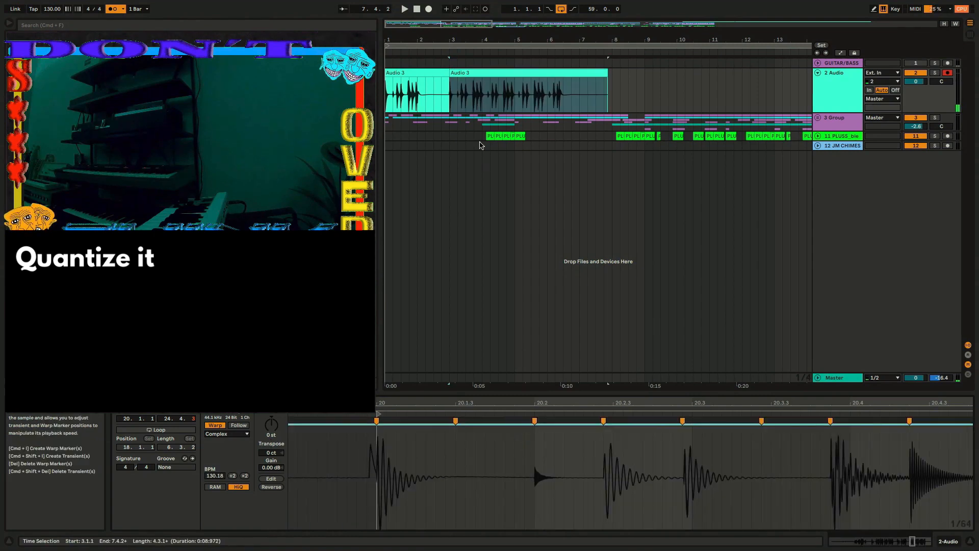
pyautogui.moveTo(682, 421); pyautogui.dragTo(692, 421)
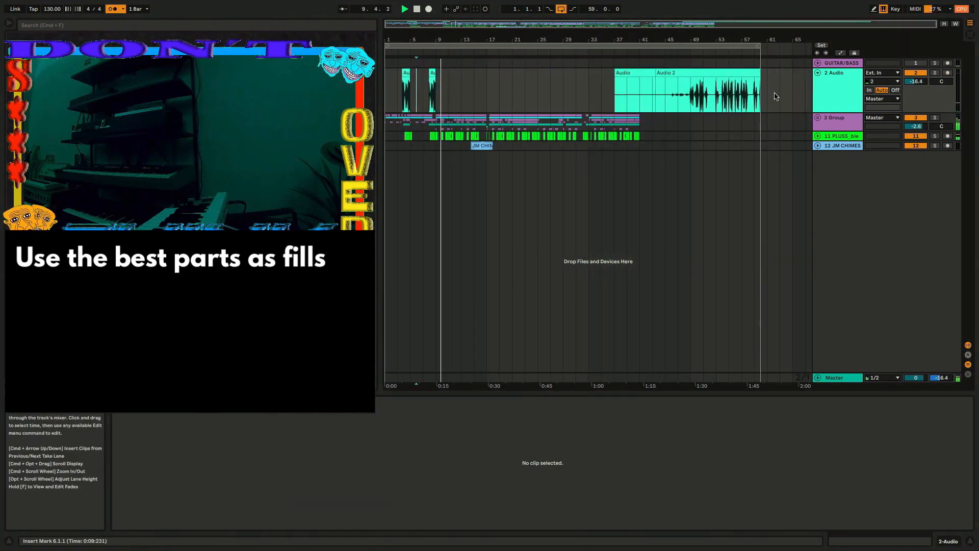
# - Delete the unused drum recordings and duplicate the fills in bars 1 to 9 across the rest of the arrangement
pyautogui.press('Delete')
pyautogui.moveTo(436, 82); pyautogui.dragTo(386, 86)
pyautogui.press('super+d')
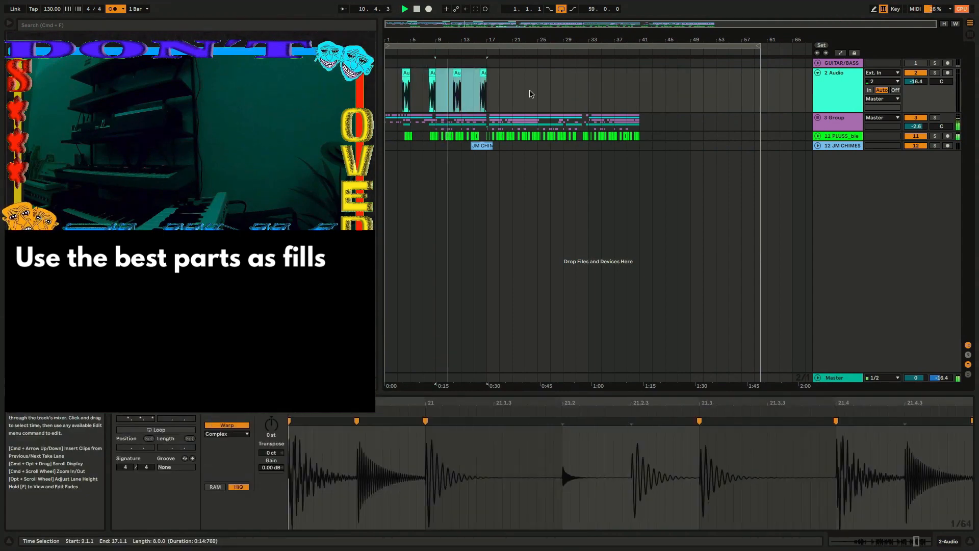
pyautogui.press('super+d')
pyautogui.press('super+d')
pyautogui.press('super+d')
pyautogui.click(840, 79)
pyautogui.press('Delete')
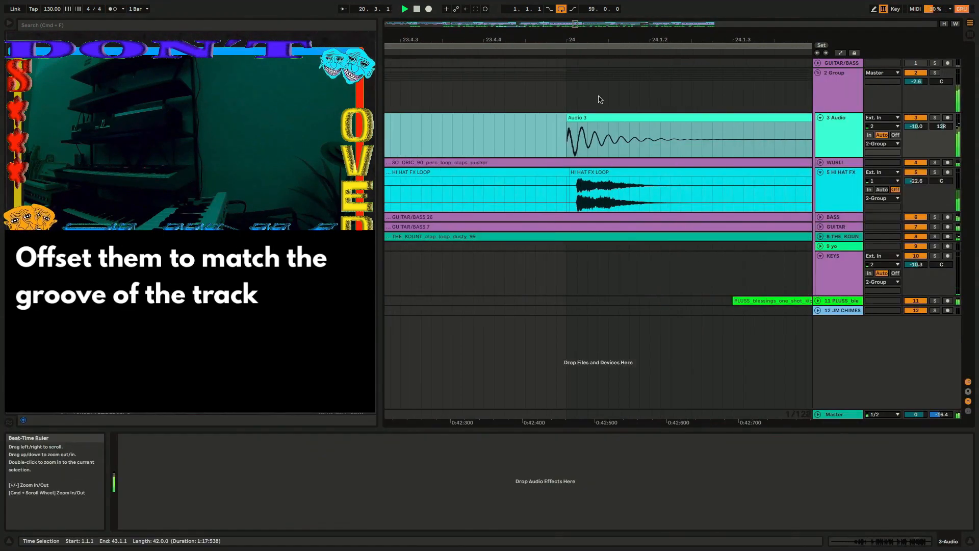
# - Offset the Audio 3 fill at bar 24 slightly later to line up with the hi-hat hit, and adjust its clip start
pyautogui.moveTo(579, 117); pyautogui.dragTo(589, 117)
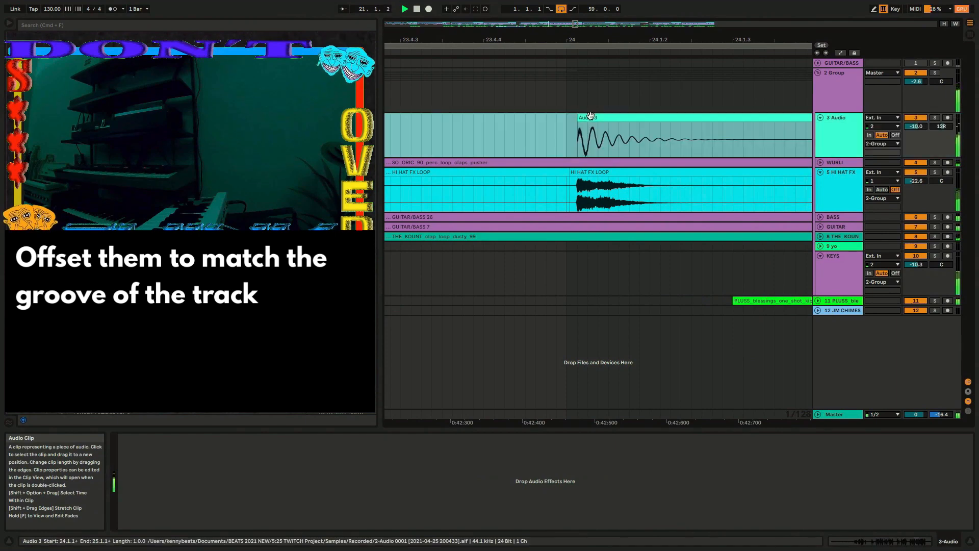
pyautogui.moveTo(582, 30); pyautogui.dragTo(582, 76)
pyautogui.click(541, 125)
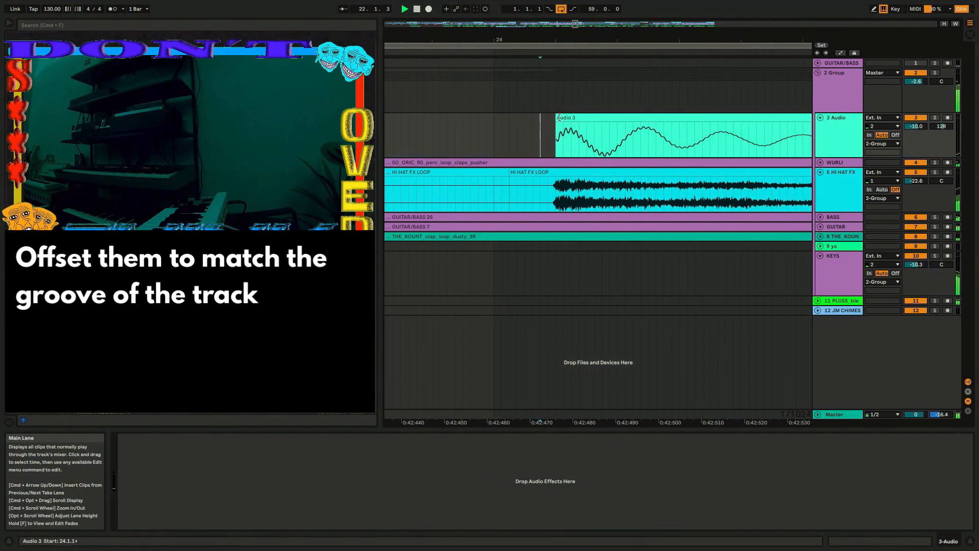
pyautogui.moveTo(556, 119)
pyautogui.mouseDown()
pyautogui.moveTo(444, 111)
pyautogui.moveTo(502, 103)
pyautogui.moveTo(491, 109)
pyautogui.moveTo(517, 121)
pyautogui.mouseUp()
pyautogui.moveTo(539, 39); pyautogui.dragTo(535, 8)
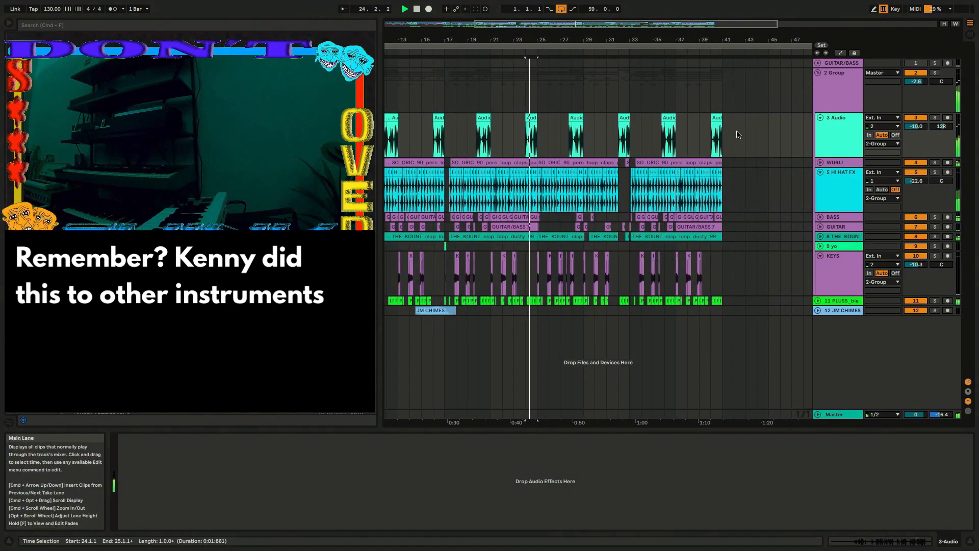
pyautogui.moveTo(740, 134); pyautogui.dragTo(558, 136)
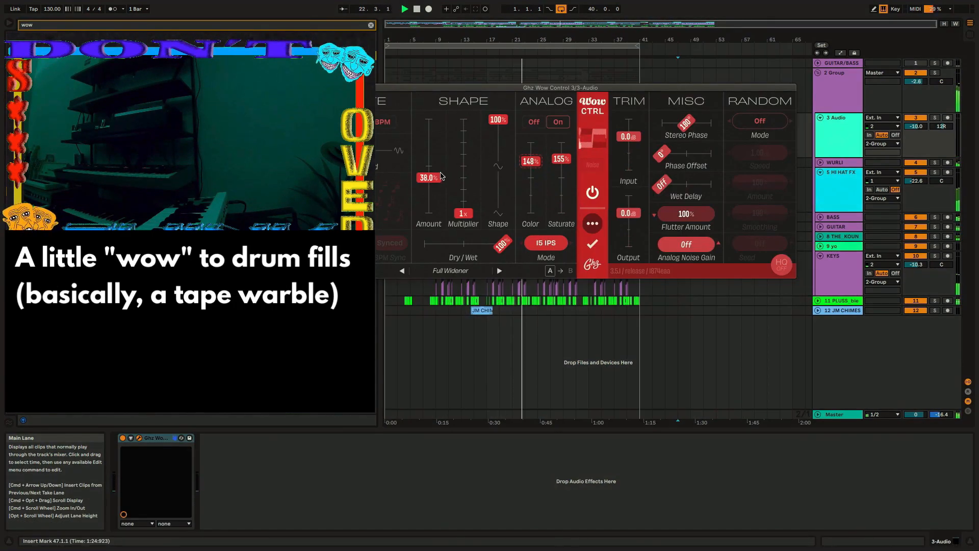
# - Raise the Wow Control shape amount on the drum fill track to 60%
pyautogui.moveTo(441, 177); pyautogui.dragTo(433, 165)
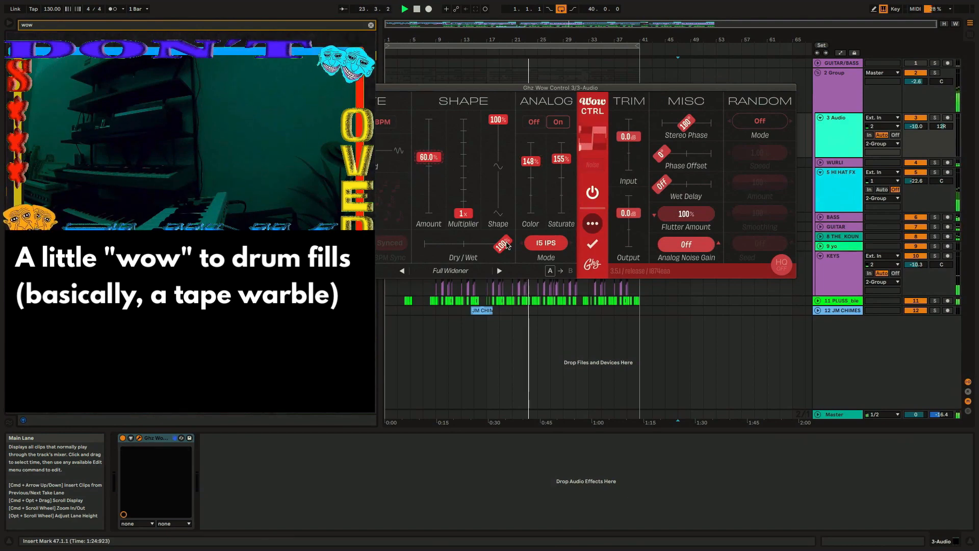
pyautogui.moveTo(431, 158); pyautogui.dragTo(432, 156)
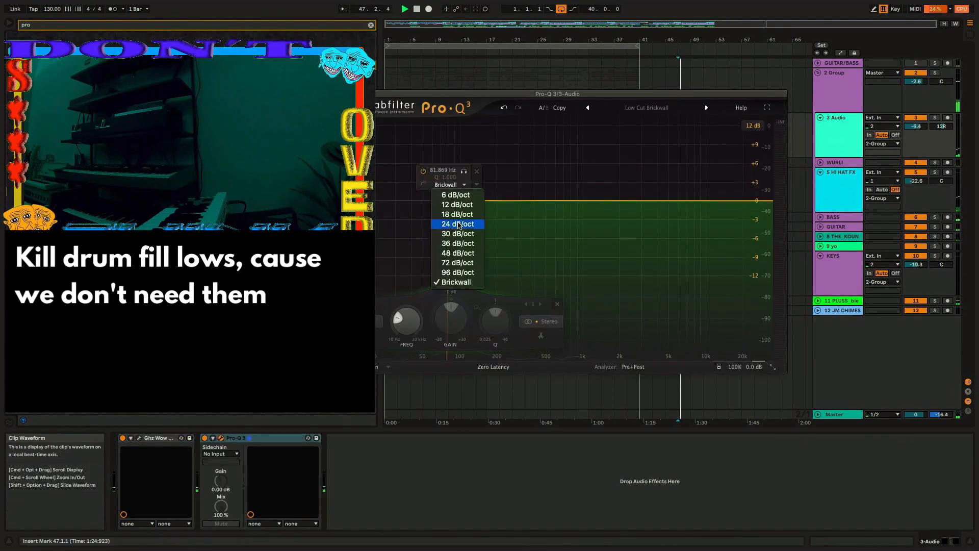
# - Set the drum fills' Pro-Q 3 low cut to a 30 dB/oct slope at about 92 Hz
pyautogui.click(456, 230)
pyautogui.moveTo(449, 202); pyautogui.dragTo(457, 202)
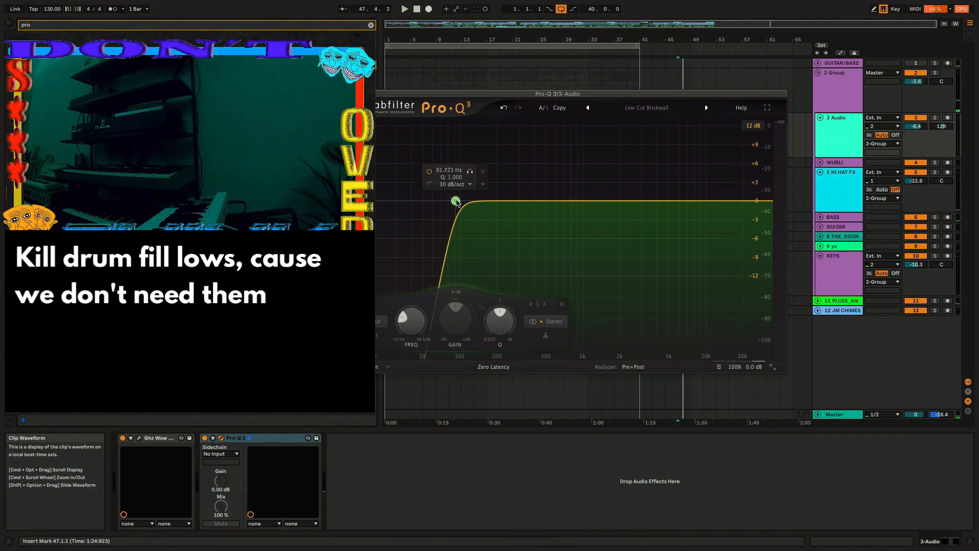
pyautogui.click(493, 367)
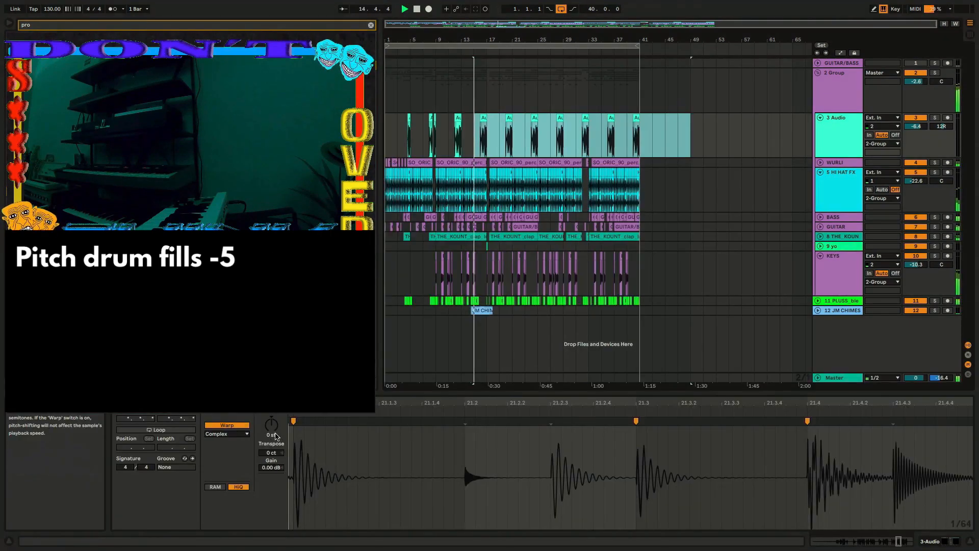
# - Transpose the drum fill clips down 5 semitones, then select the earlier fills at the start of the arrangement
pyautogui.moveTo(275, 436); pyautogui.dragTo(276, 447)
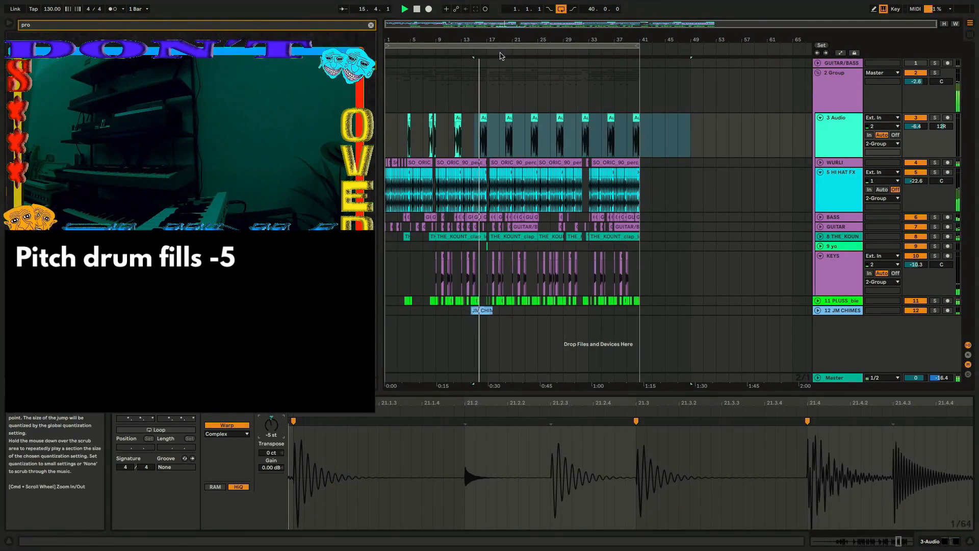
pyautogui.moveTo(448, 134); pyautogui.dragTo(386, 135)
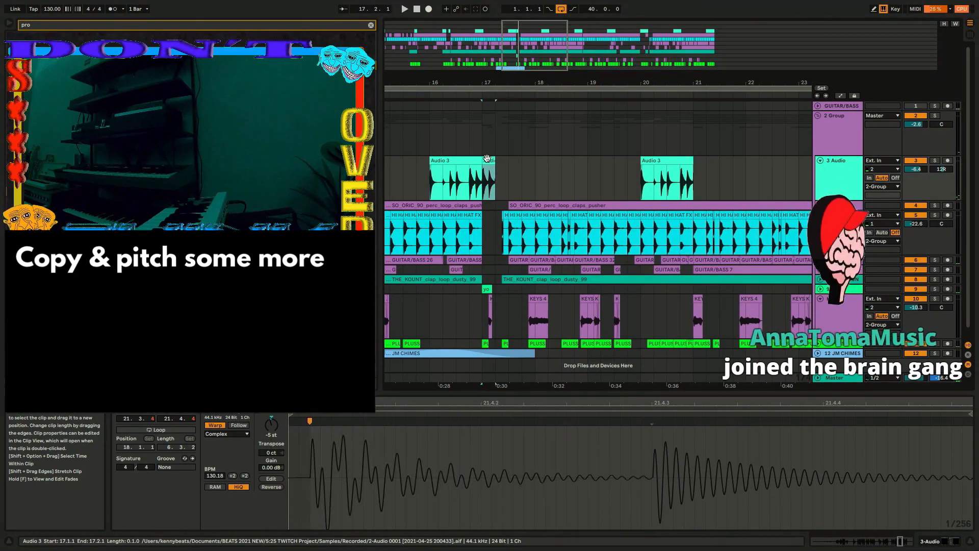
# - Transpose the short Audio 3 slice at 17.1 to -8 semitones, audition it and duplicate it to 17.2
pyautogui.moveTo(271, 435); pyautogui.dragTo(271, 445)
pyautogui.press('space')
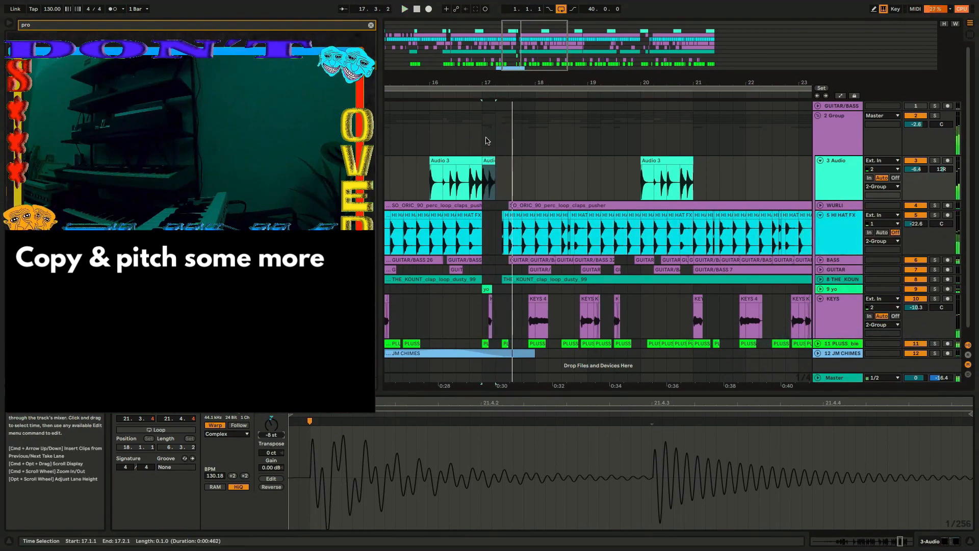
pyautogui.click(415, 179)
pyautogui.press('space')
pyautogui.press('space')
pyautogui.click(488, 162)
pyautogui.press('super+d')
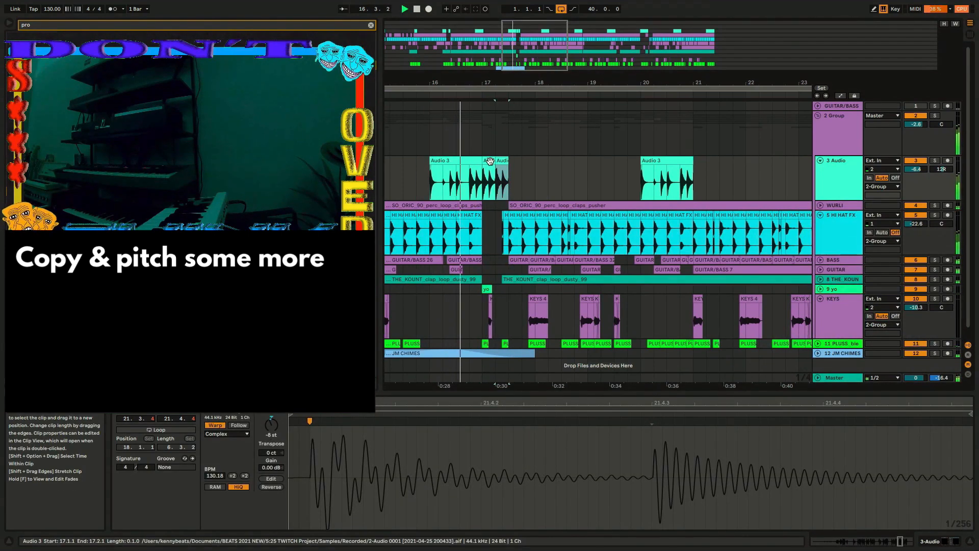
pyautogui.moveTo(497, 83); pyautogui.dragTo(497, 125)
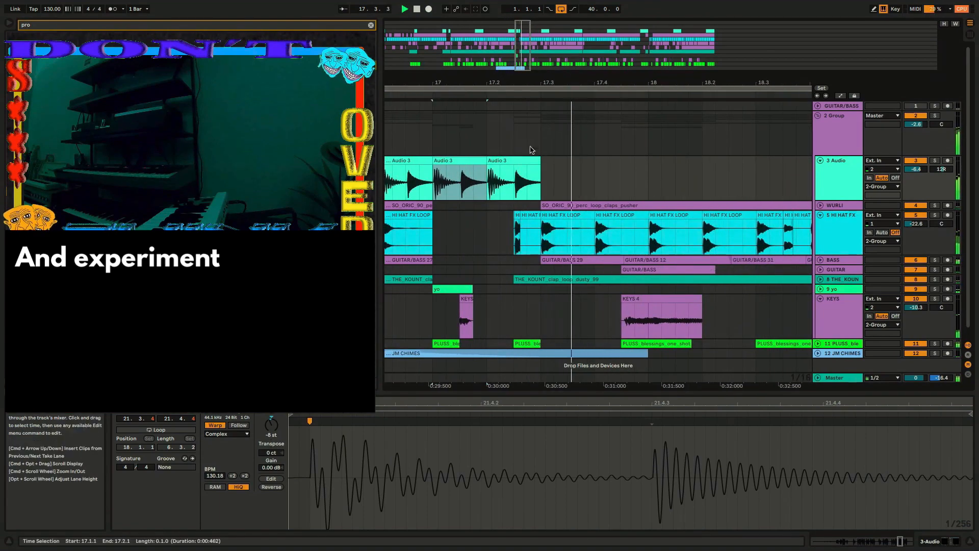
pyautogui.moveTo(534, 83); pyautogui.dragTo(534, 5)
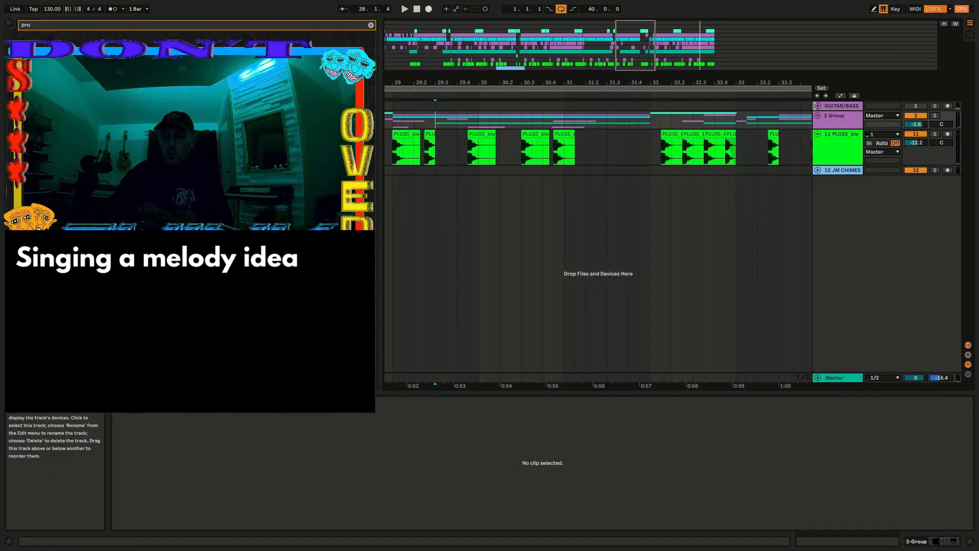
# - Unfold the top GUITAR/BASS track and delete its CLA Bass device
pyautogui.click(830, 109)
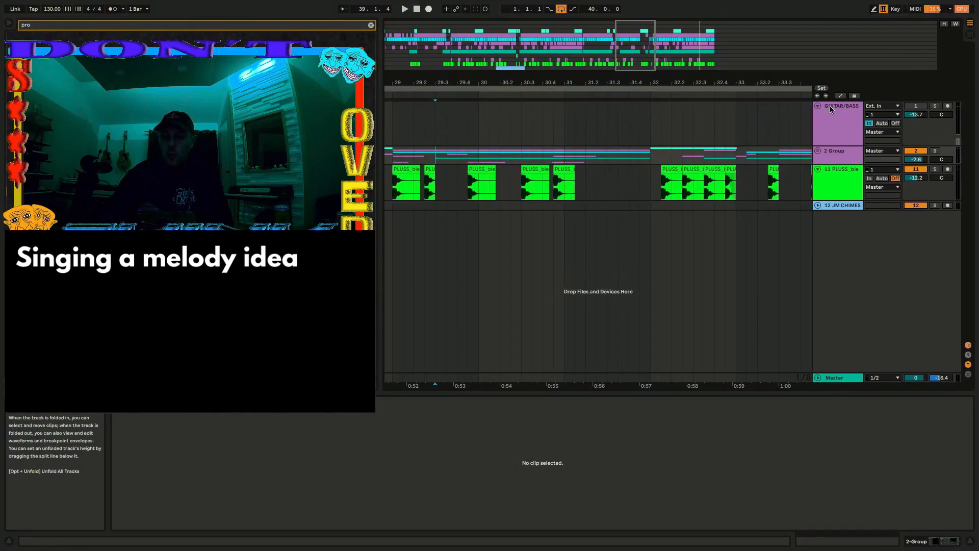
pyautogui.click(830, 109)
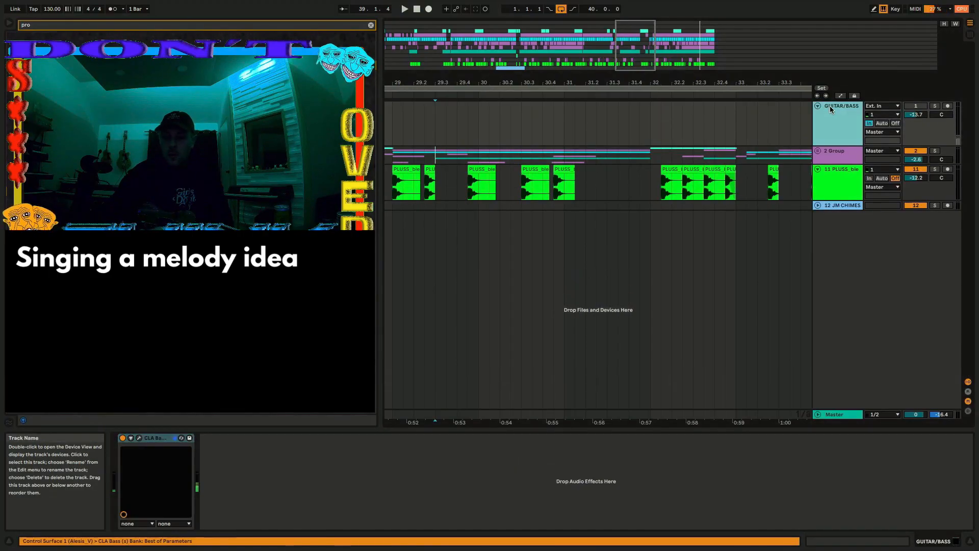
pyautogui.click(145, 438)
pyautogui.press('Delete')
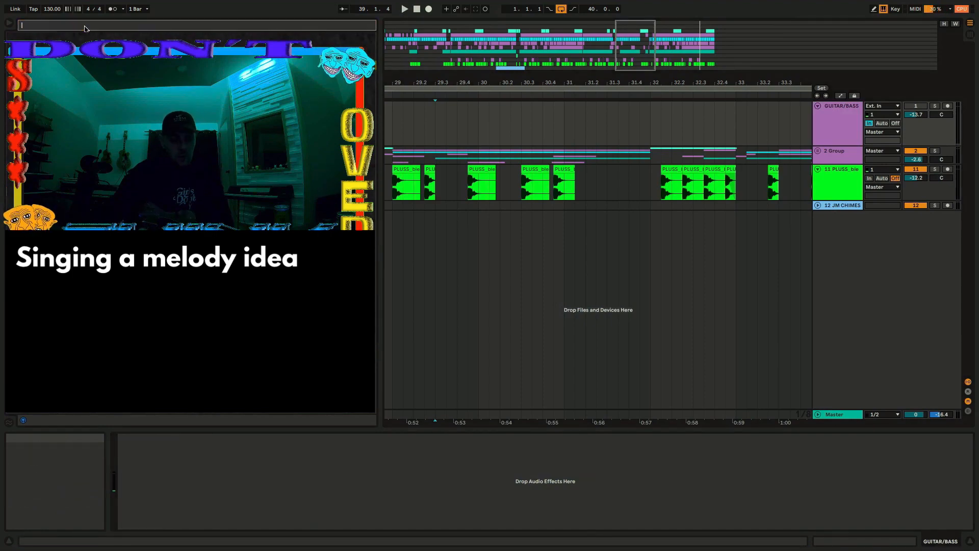
# - Search the browser for "arch" and load the Archetype Cory Wong plug-in on the GUITAR/BASS track
pyautogui.click(85, 27)
pyautogui.write('ar')
pyautogui.write('ch')
pyautogui.press('Return')
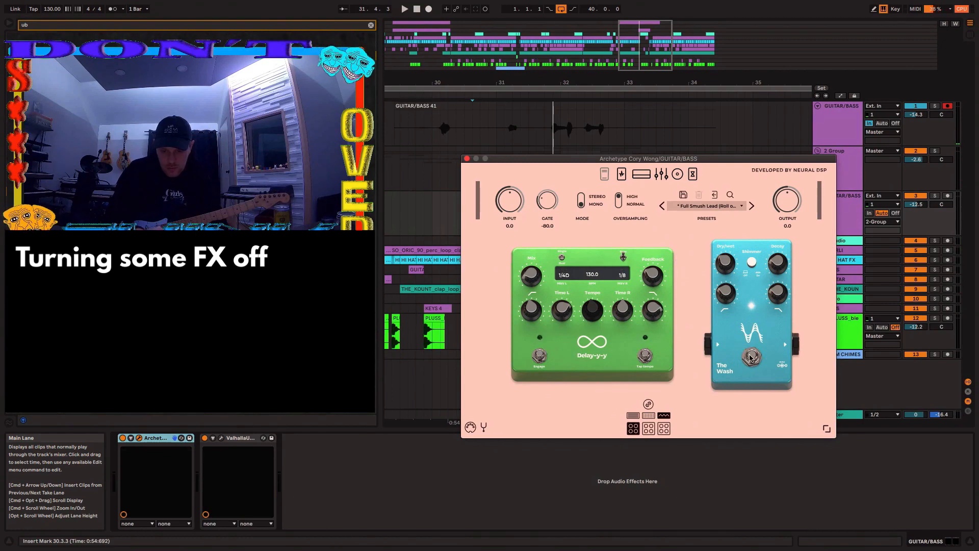
# - Close the Archetype window and raise the grouped GUITAR/BASS lead track's volume to -8.2 dB
pyautogui.click(466, 158)
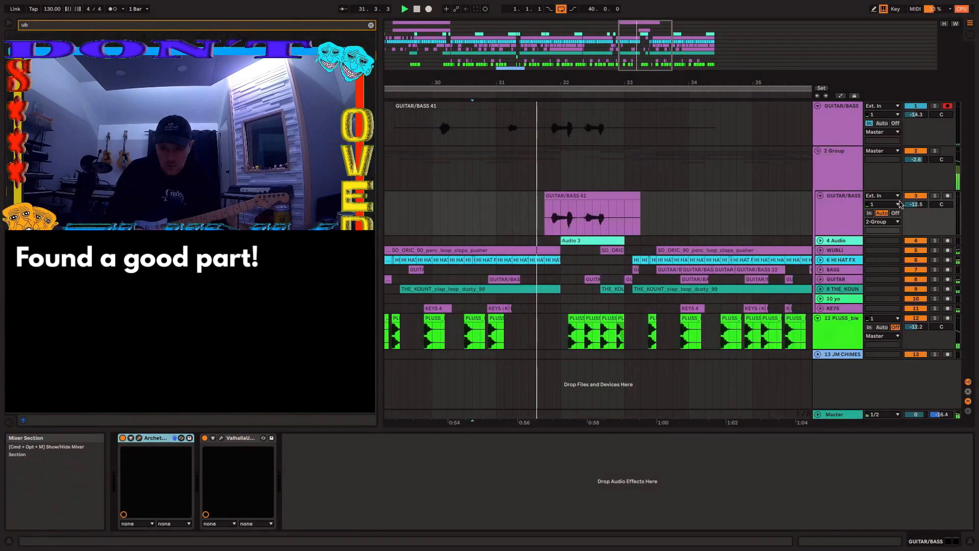
pyautogui.moveTo(917, 204); pyautogui.dragTo(917, 199)
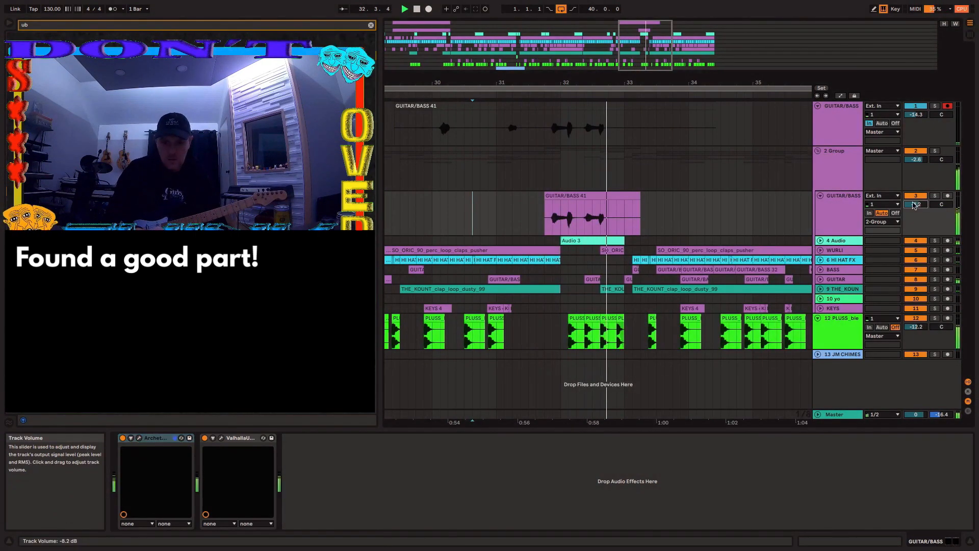
pyautogui.click(464, 162)
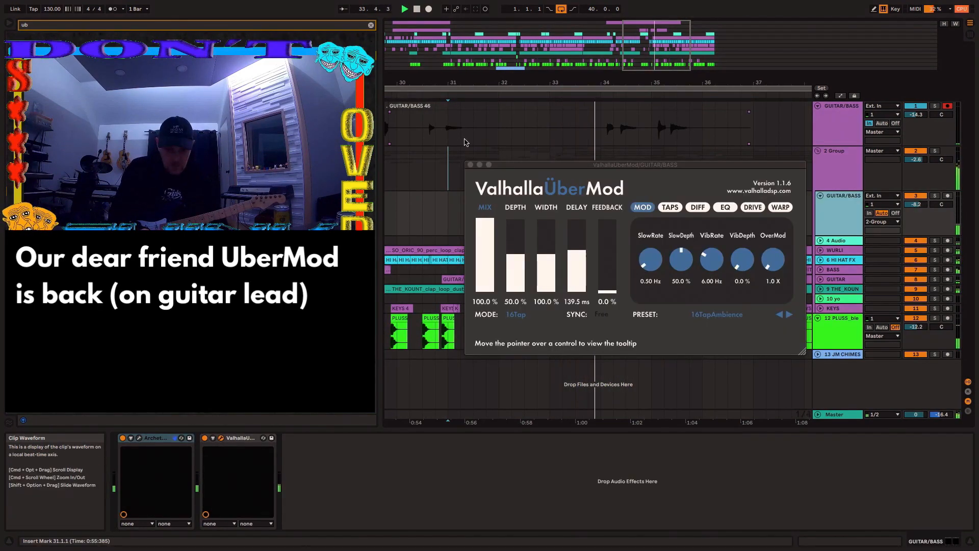
# - Close the ValhallaÜberMod window and load Vulf Compressor on the grouped GUITAR/BASS lead track from a browser search for "vul"
pyautogui.click(470, 165)
pyautogui.click(461, 168)
pyautogui.press('F9')
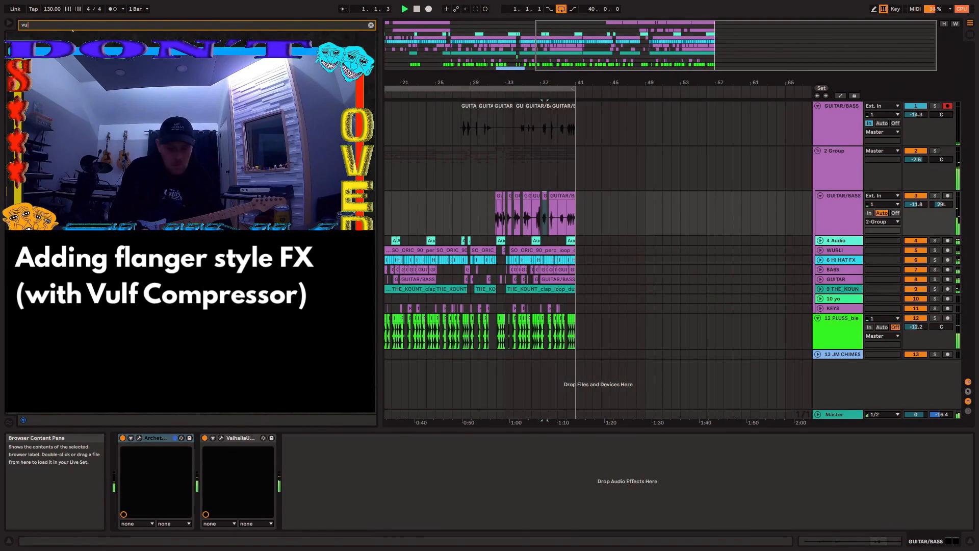
pyautogui.press('Return')
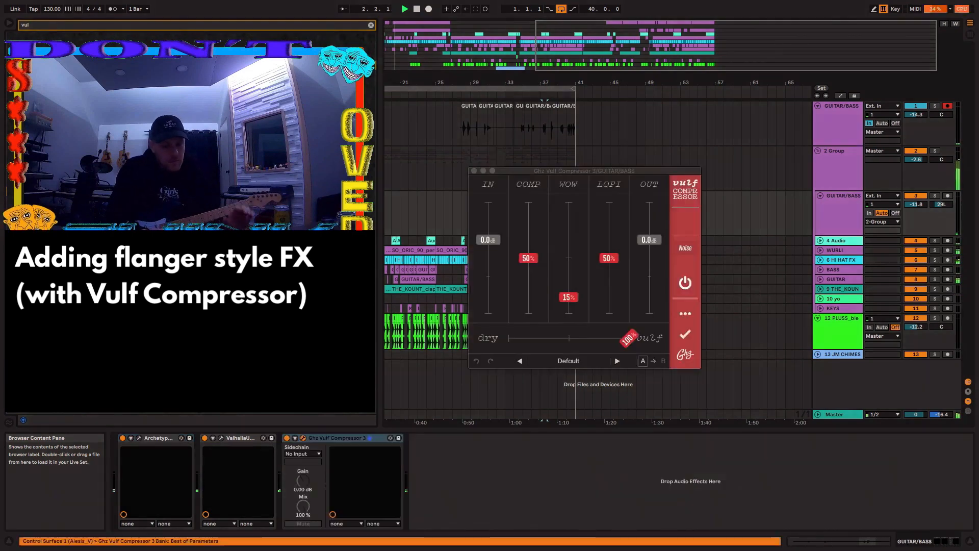
# - Browse the Vulf Compressor presets and load Mono Flange from the FX group
pyautogui.click(617, 360)
pyautogui.click(590, 362)
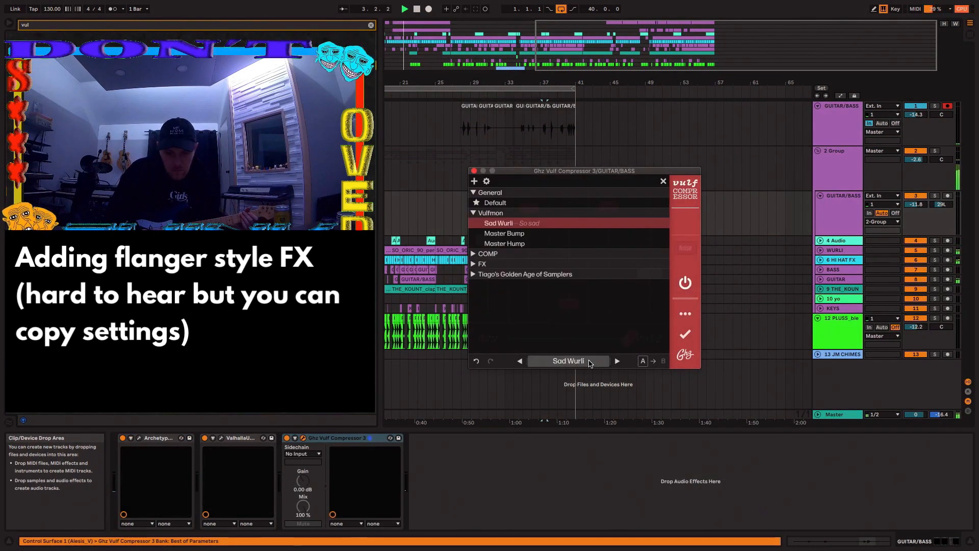
pyautogui.click(473, 264)
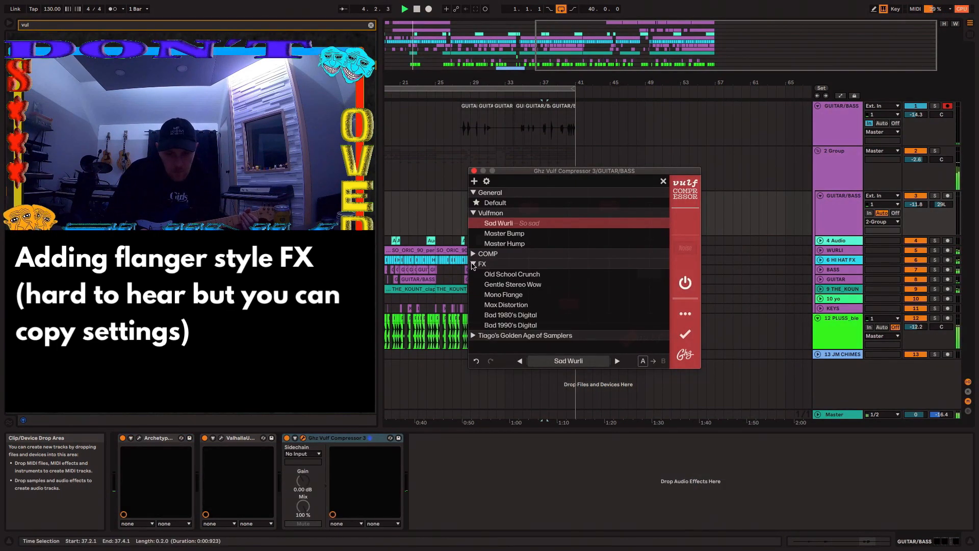
pyautogui.click(503, 294)
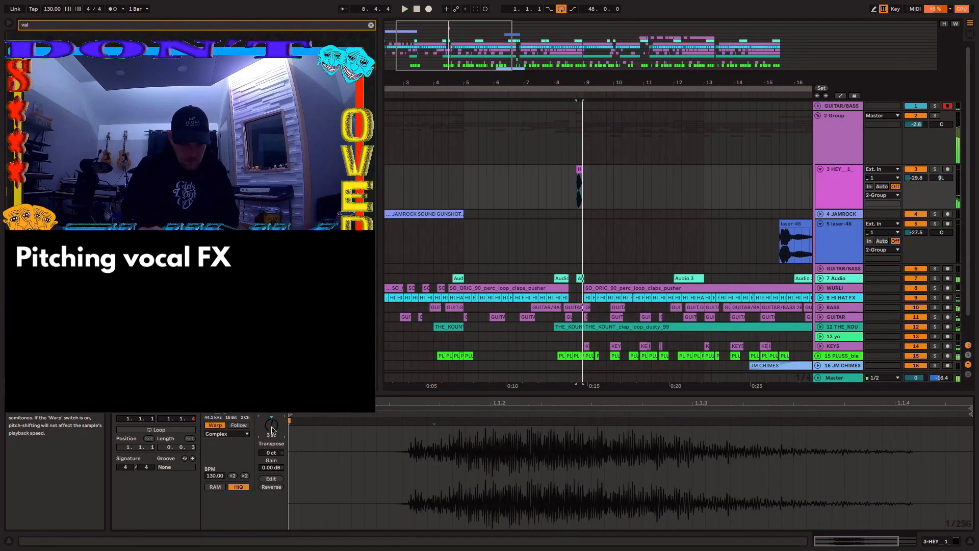
# - Transpose the short HEY vocal clip just before bar 9 to 1 semitone and audition it
pyautogui.moveTo(271, 424); pyautogui.dragTo(271, 432)
pyautogui.press('space')
pyautogui.press('space')
pyautogui.press('space')
pyautogui.press('space')
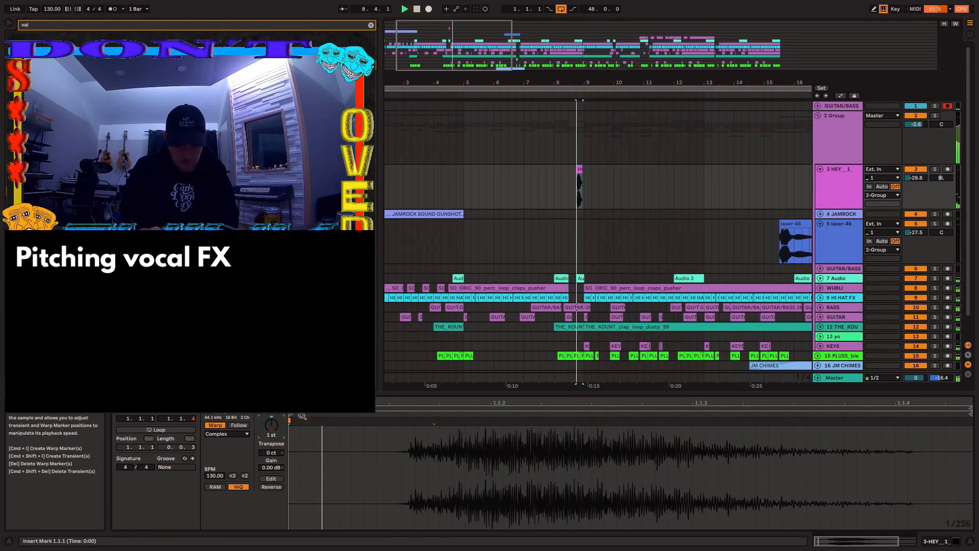
# - Play the arrangement from the start to hear the intro effects
pyautogui.moveTo(579, 82); pyautogui.dragTo(579, 30)
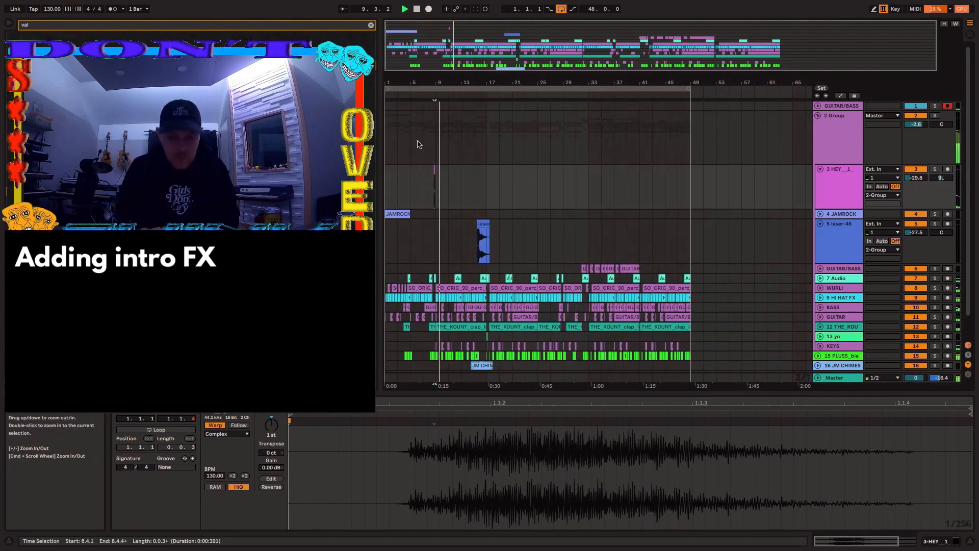
pyautogui.click(390, 199)
pyautogui.press('space')
pyautogui.press('space')
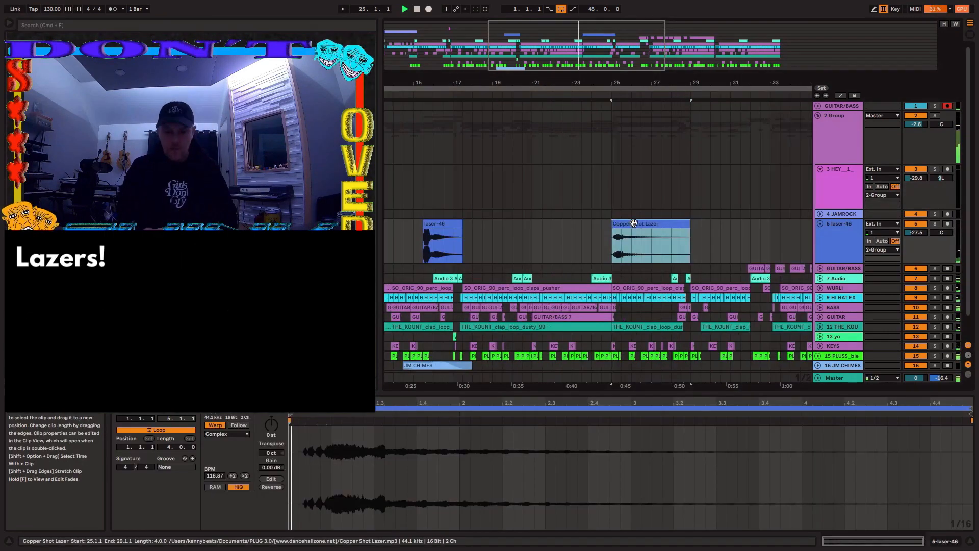
# - Audition the Copper Shot Lazer clip on the laser-46 track and move it about half a bar earlier than bar 25
pyautogui.click(596, 237)
pyautogui.press('space')
pyautogui.press('space')
pyautogui.moveTo(636, 225); pyautogui.dragTo(626, 226)
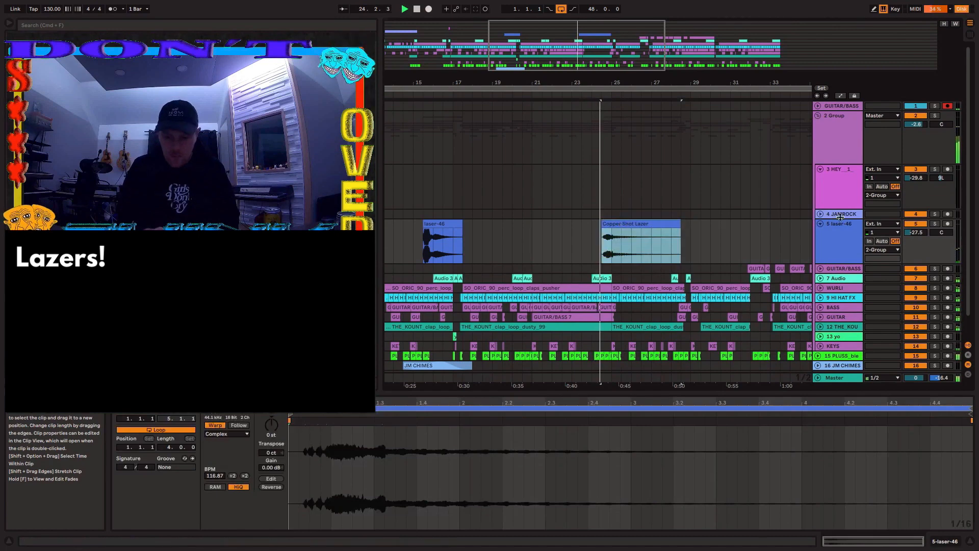
pyautogui.moveTo(634, 83); pyautogui.dragTo(545, 83)
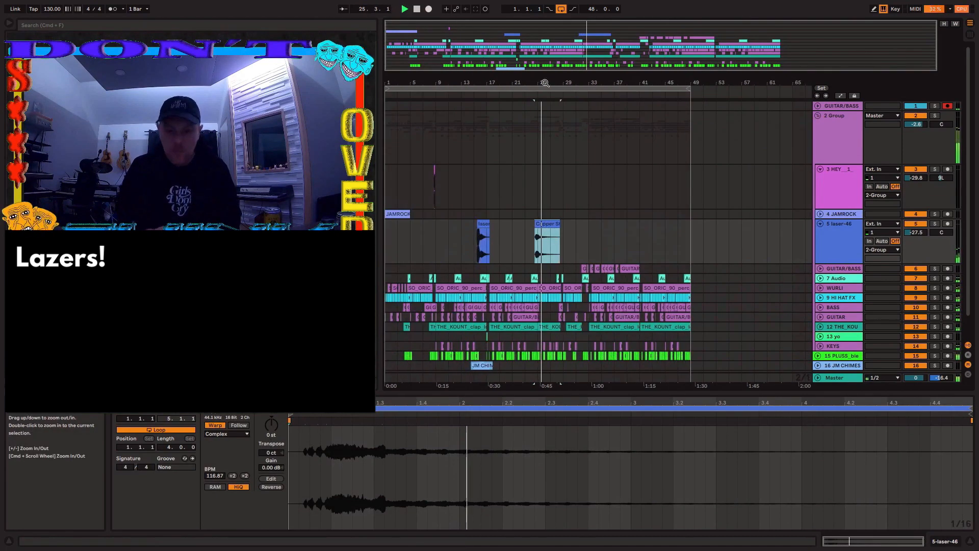
pyautogui.click(818, 116)
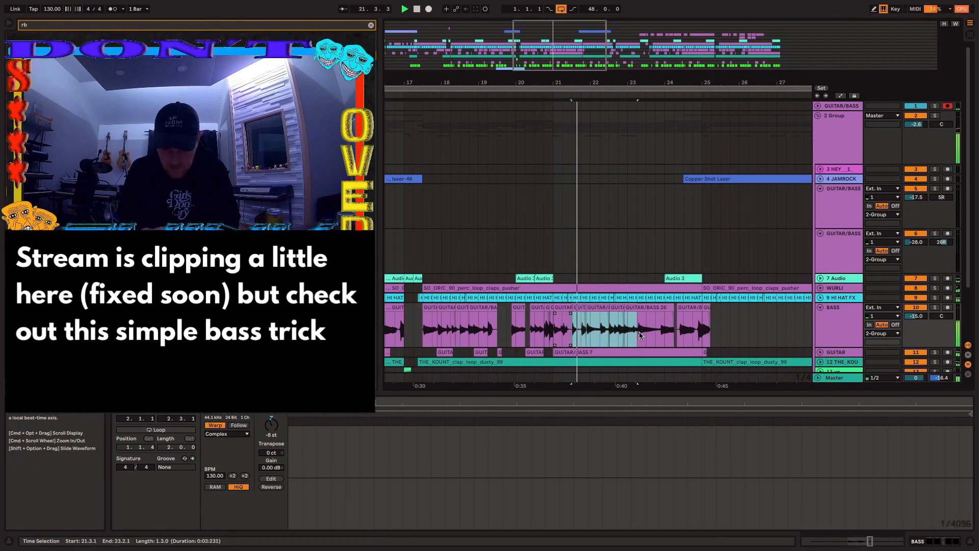
# - Select the BASS clips from 21.3.1 to about 22.4.3, transpose them to 4 semitones and audition the accent
pyautogui.moveTo(640, 335)
pyautogui.mouseDown()
pyautogui.moveTo(656, 334)
pyautogui.moveTo(628, 330)
pyautogui.moveTo(664, 329)
pyautogui.moveTo(624, 329)
pyautogui.mouseUp()
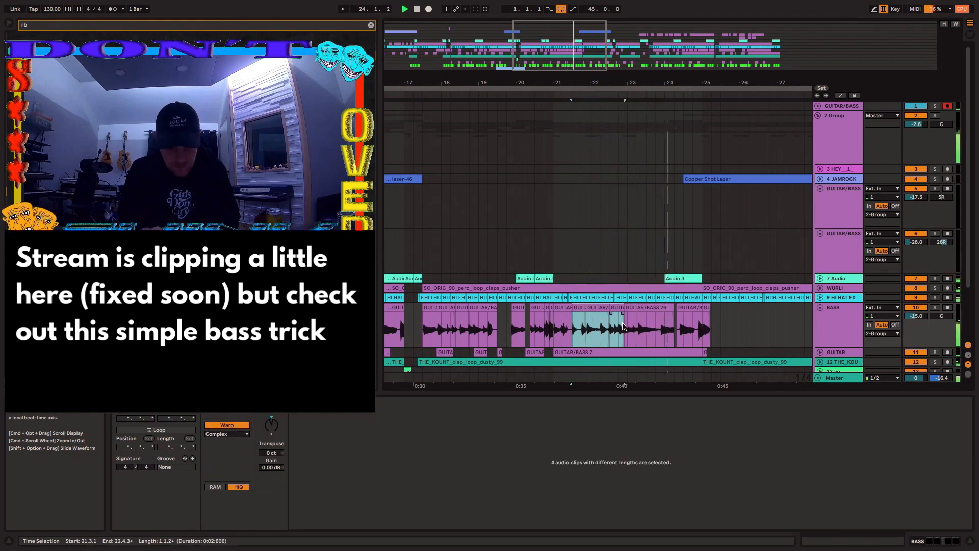
pyautogui.moveTo(271, 424); pyautogui.dragTo(271, 420)
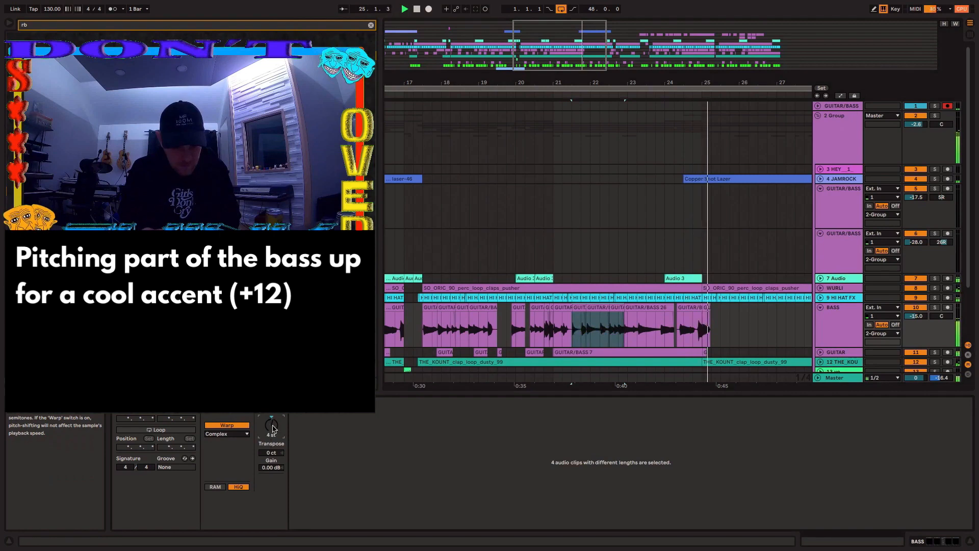
pyautogui.press('space')
pyautogui.moveTo(594, 80); pyautogui.dragTo(518, 78)
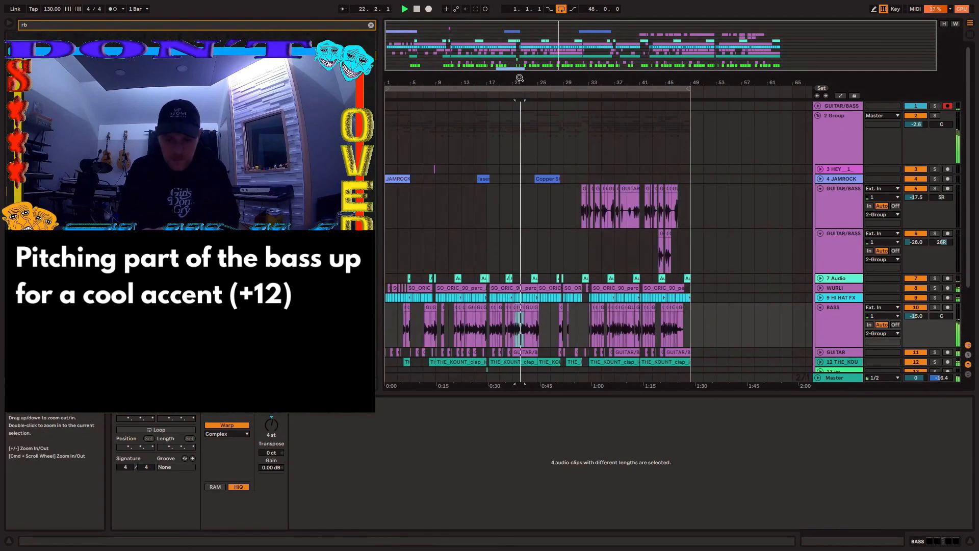